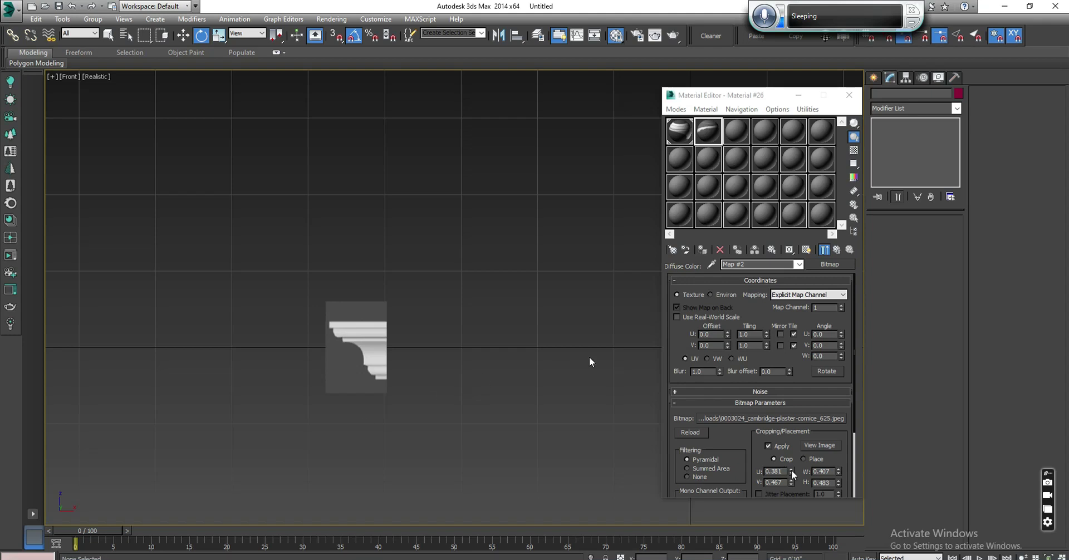
Zoom and pan the Front view so the cornice reference image is centred.
scroll(372, 359, up, 5)
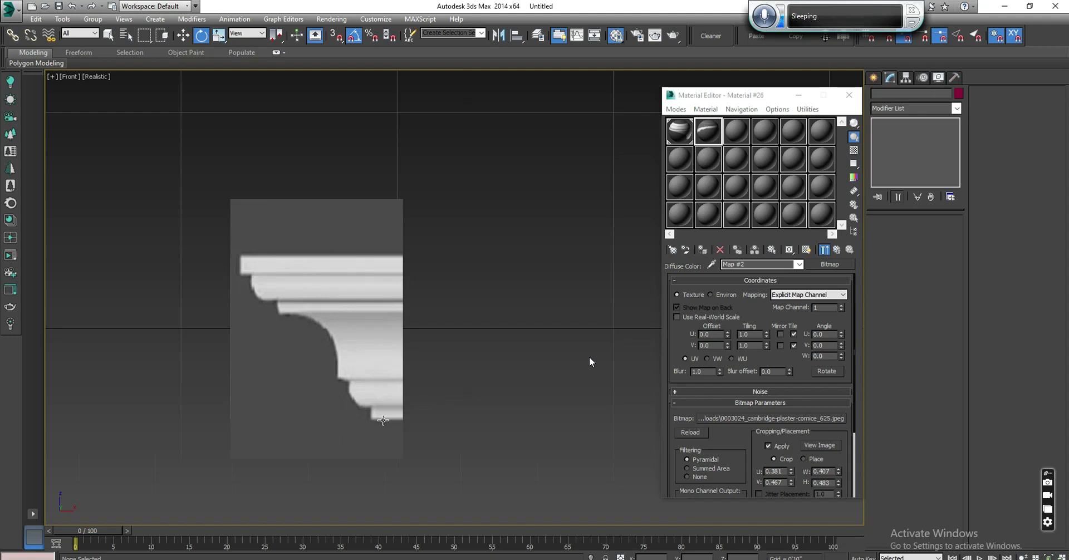
middle_drag(475, 350, 422, 353)
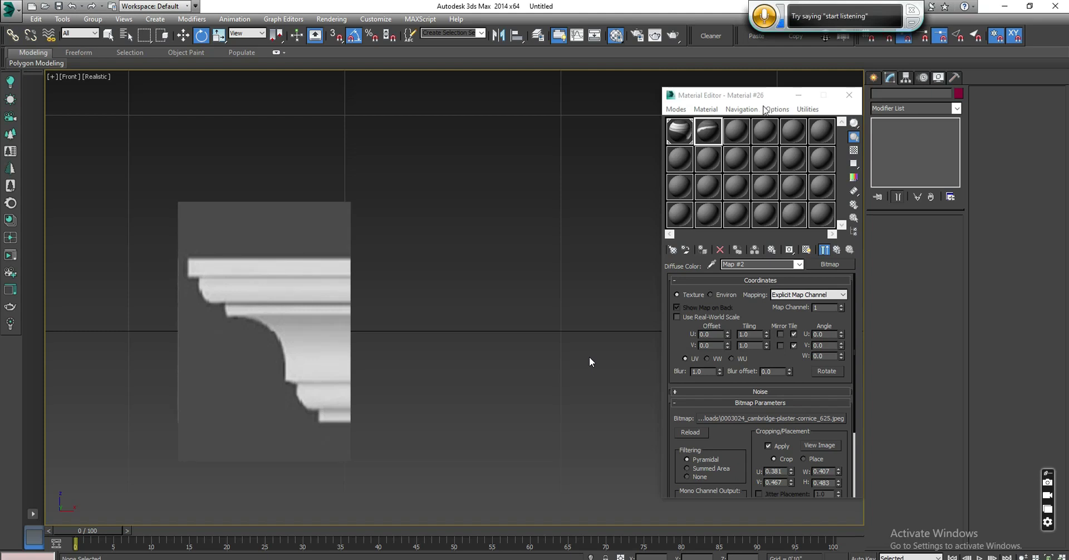
middle_drag(355, 276, 469, 277)
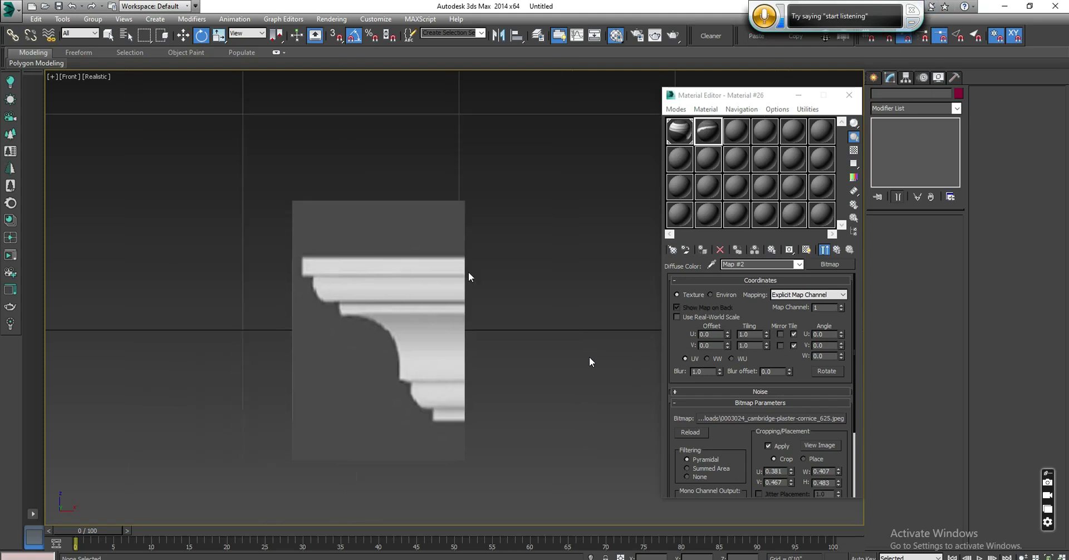
Start the Line tool under Create > Shapes > Splines.
click(873, 82)
click(891, 96)
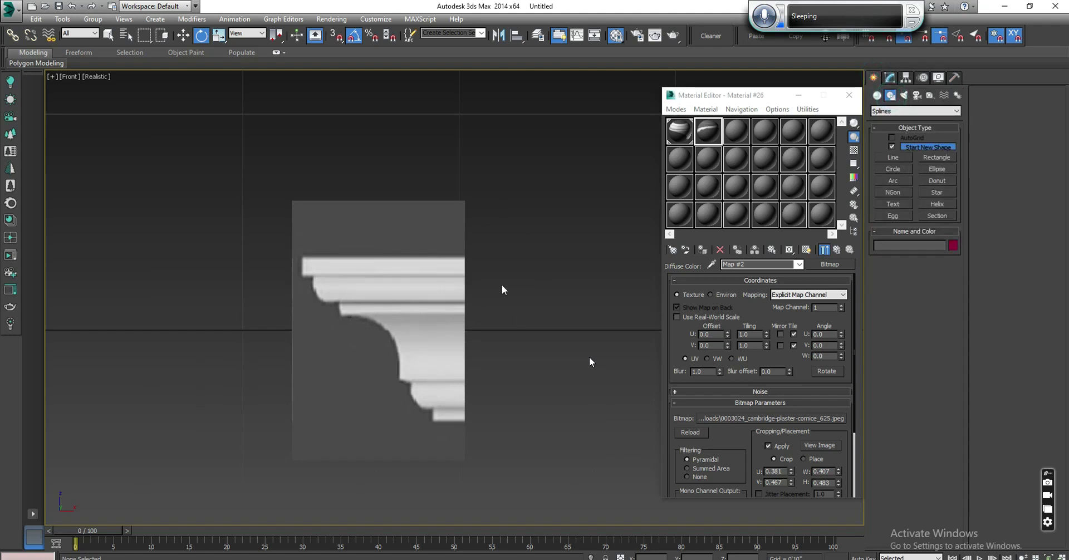
click(893, 158)
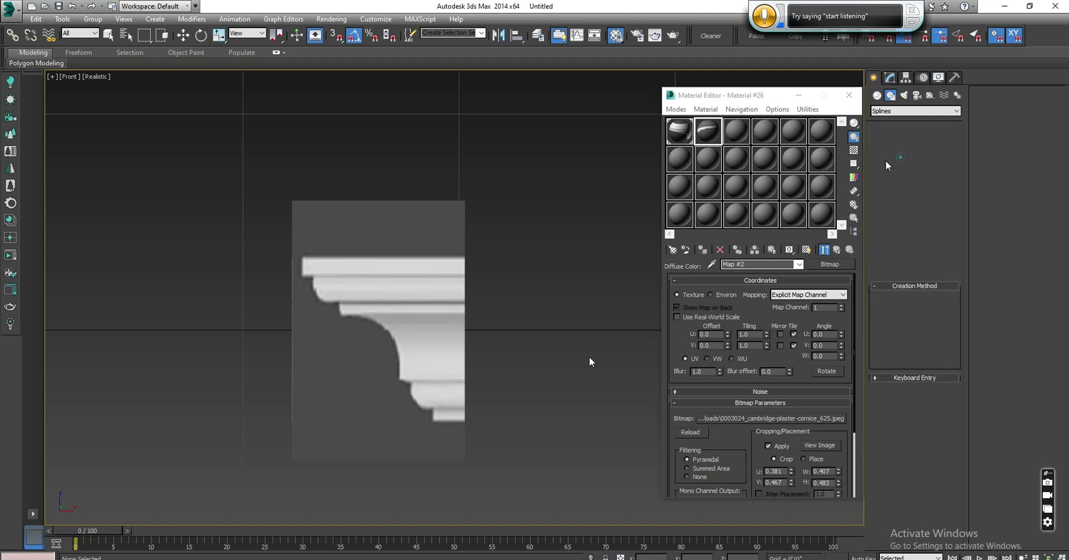
Trace Line001 from the cornice's top-right, along its curved edge to the bottom-right, then close it.
scroll(294, 256, up, 1)
scroll(294, 256, up, 3)
click(635, 255)
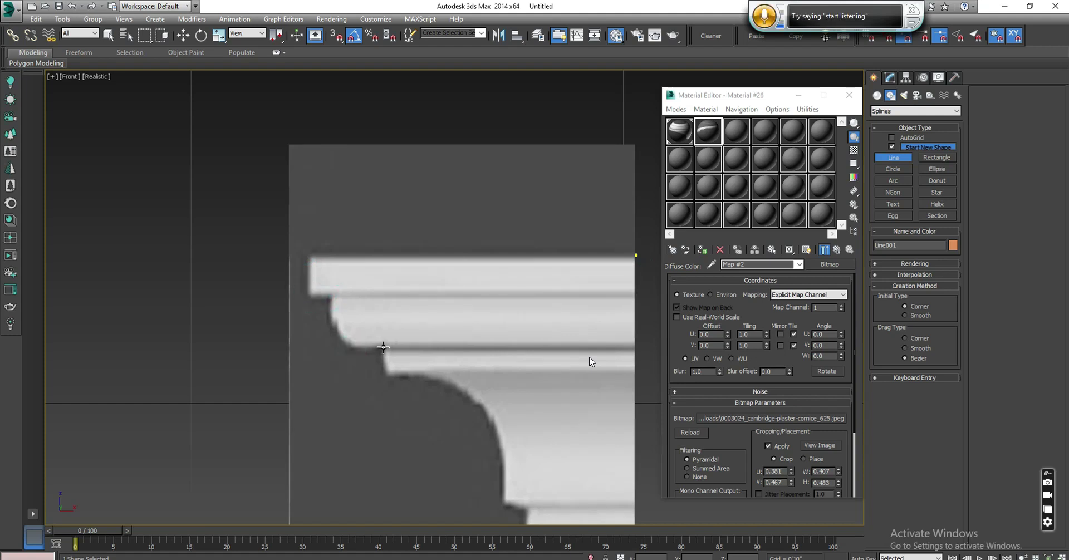
middle_drag(538, 451, 481, 427)
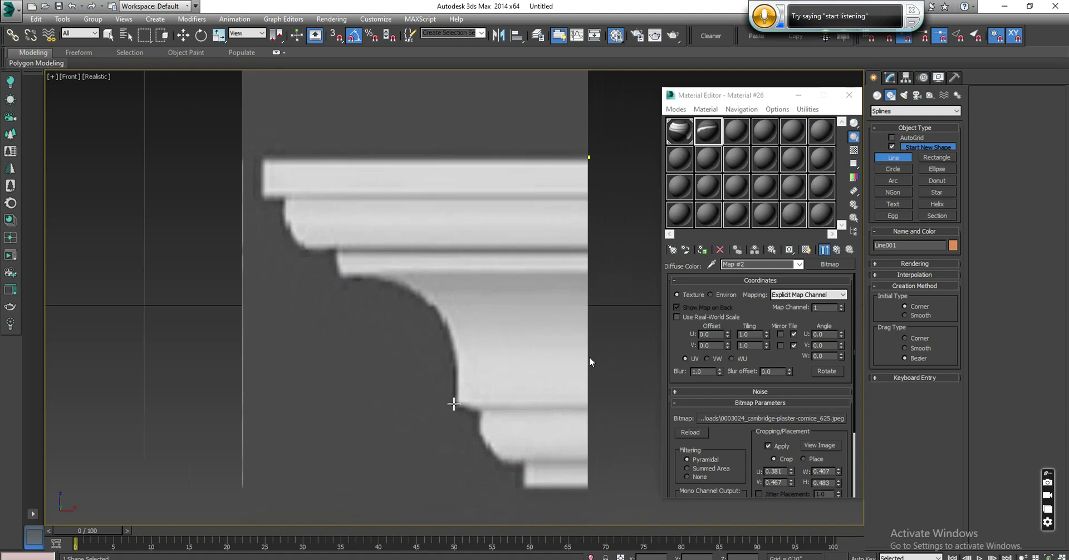
click(479, 412)
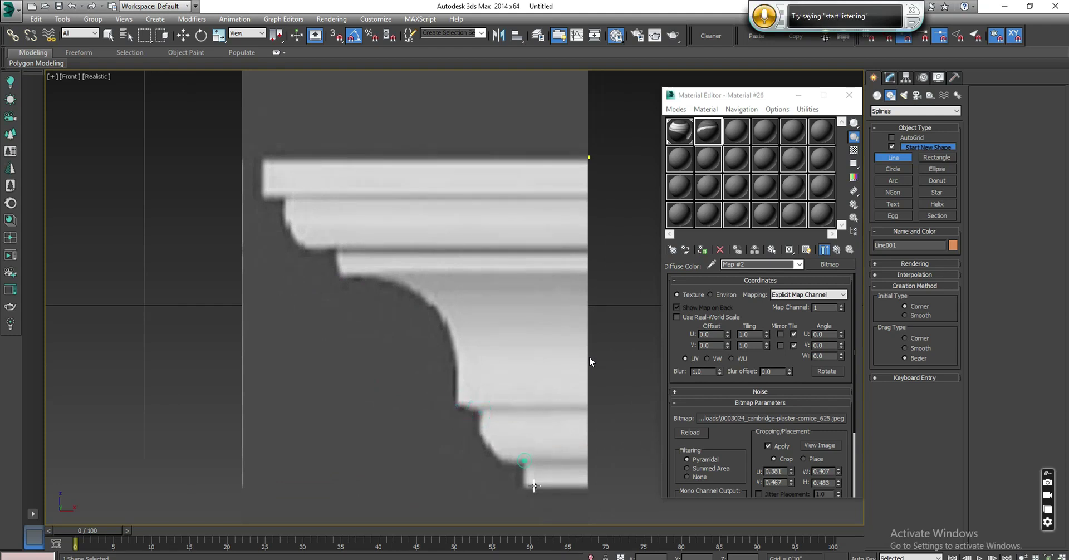
click(589, 489)
click(591, 156)
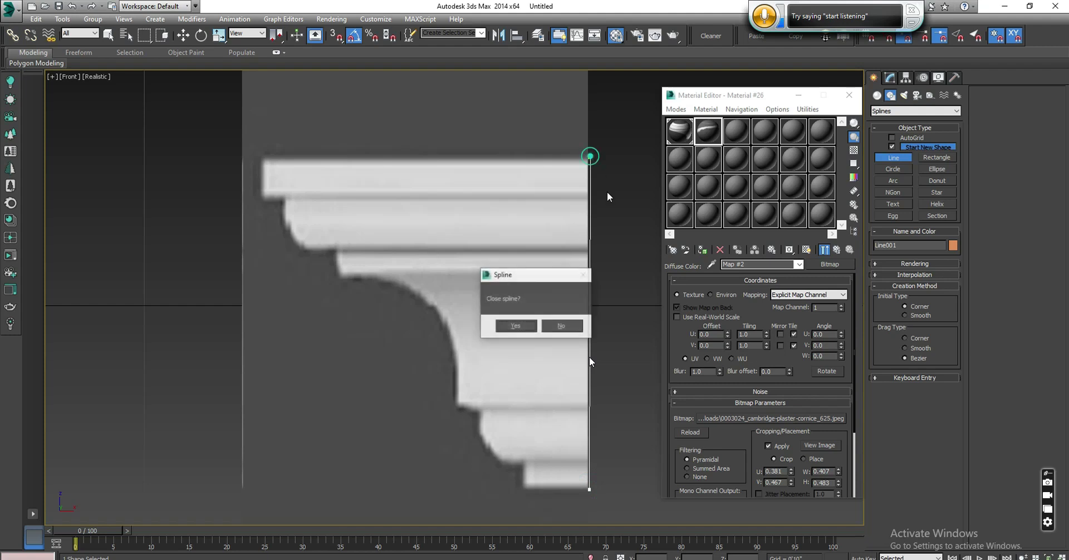
click(513, 323)
Inspect the new closed spline from the Top view and frame it.
key(e)
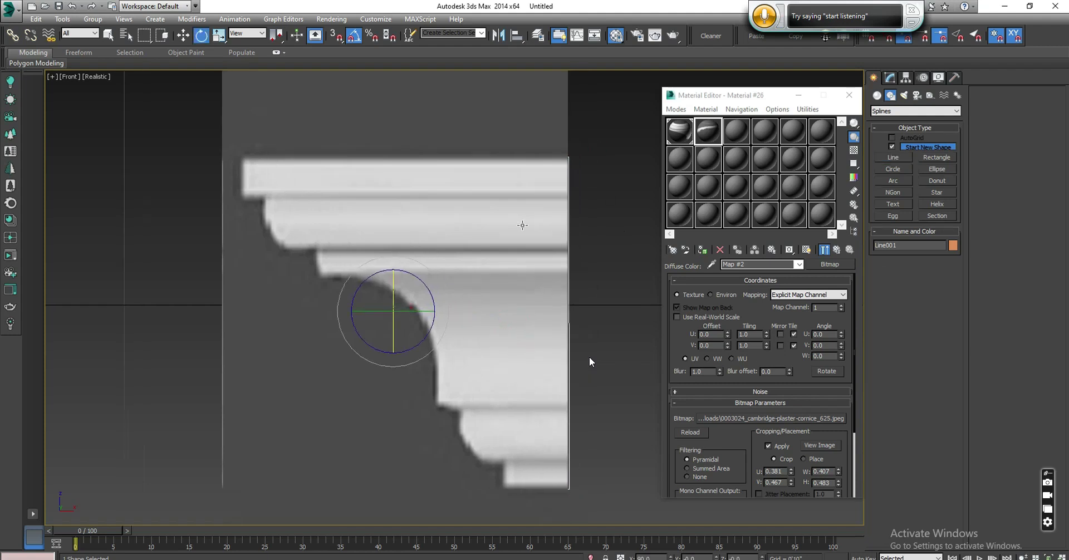
scroll(536, 247, down, 5)
key(t)
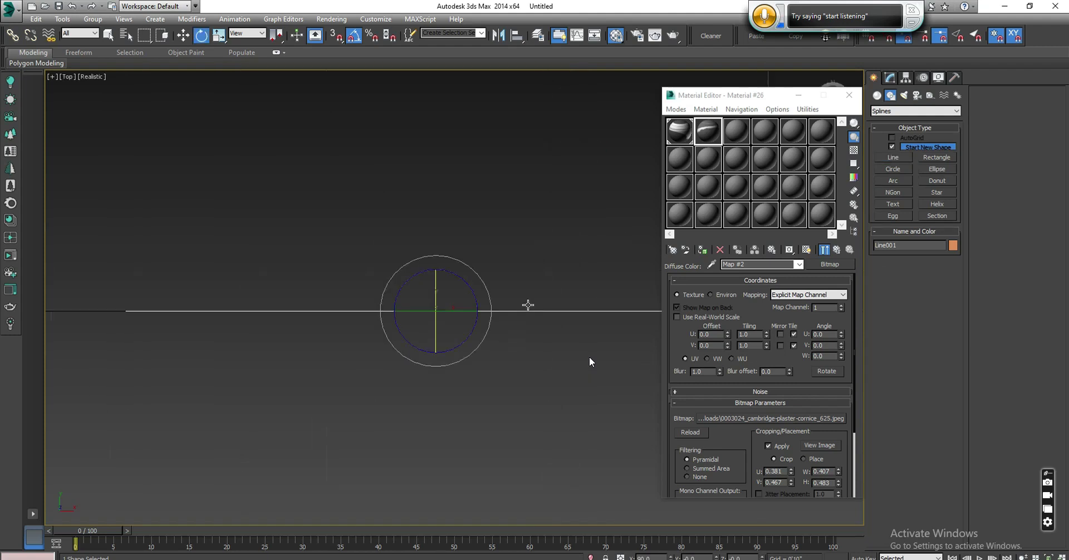
key(z)
key(w)
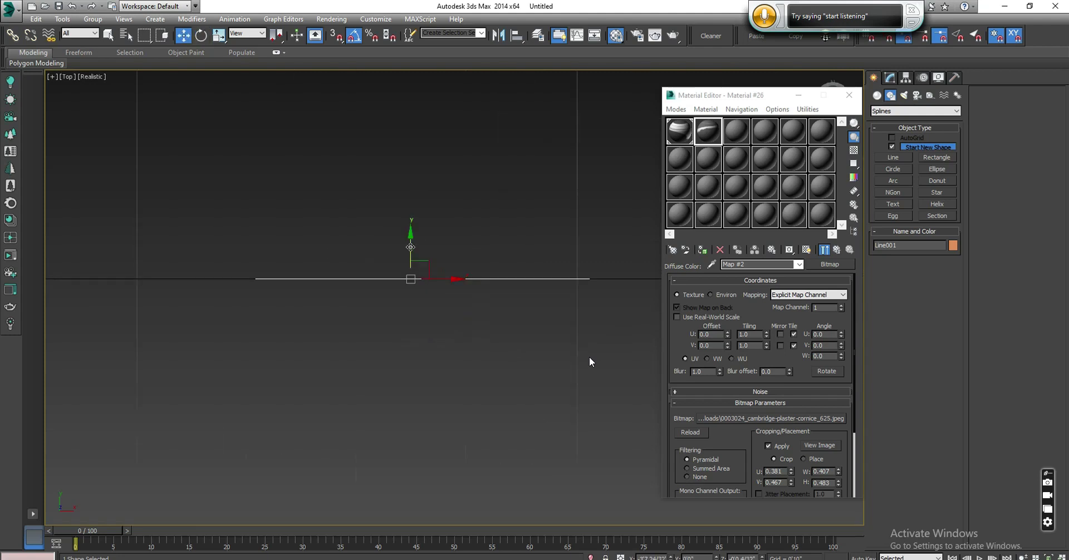
key(f)
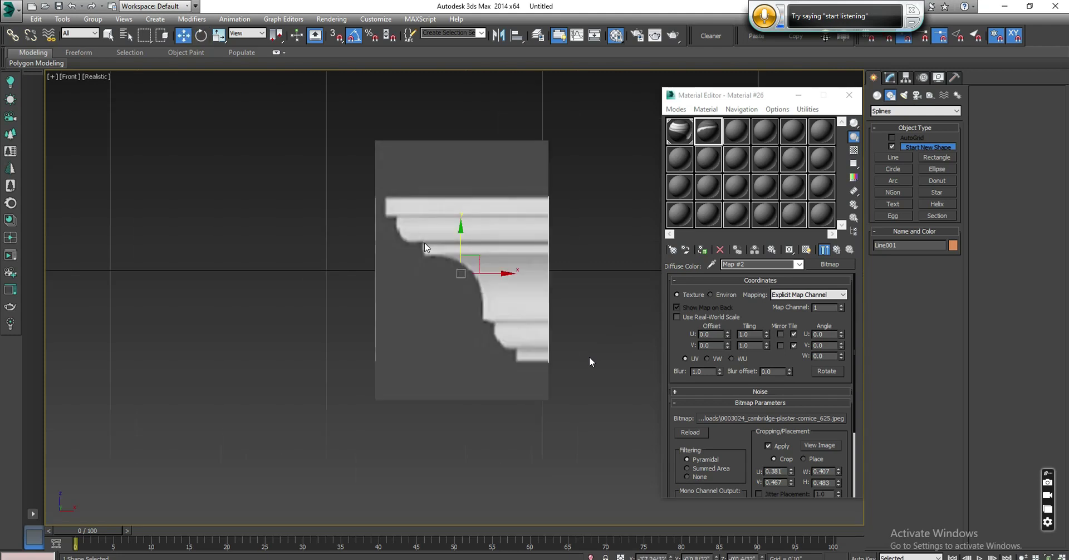
Move the spline onto the cornice plane and return to the Front view.
mouse_move(483, 238)
alt+middle_down()
mouse_move(468, 226)
mouse_move(398, 274)
mouse_move(494, 312)
mouse_move(518, 277)
mouse_move(416, 261)
alt+middle_up()
right_click(413, 260)
click(383, 263)
scroll(383, 264, up, 4)
click(331, 229)
mouse_move(293, 245)
mouse_down()
mouse_move(264, 324)
mouse_move(366, 349)
mouse_up()
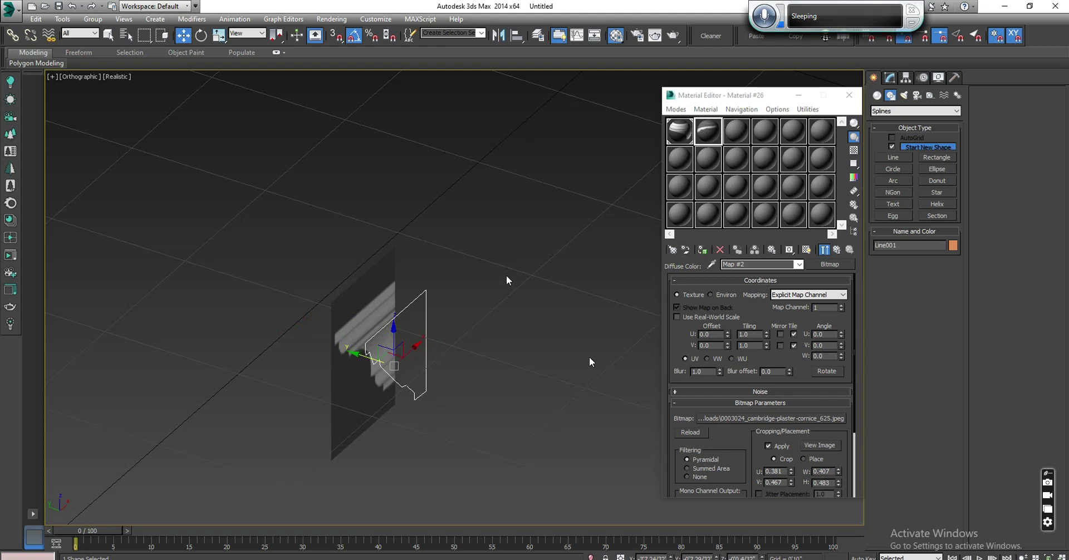
key(f)
scroll(516, 268, up, 3)
scroll(438, 259, down, 2)
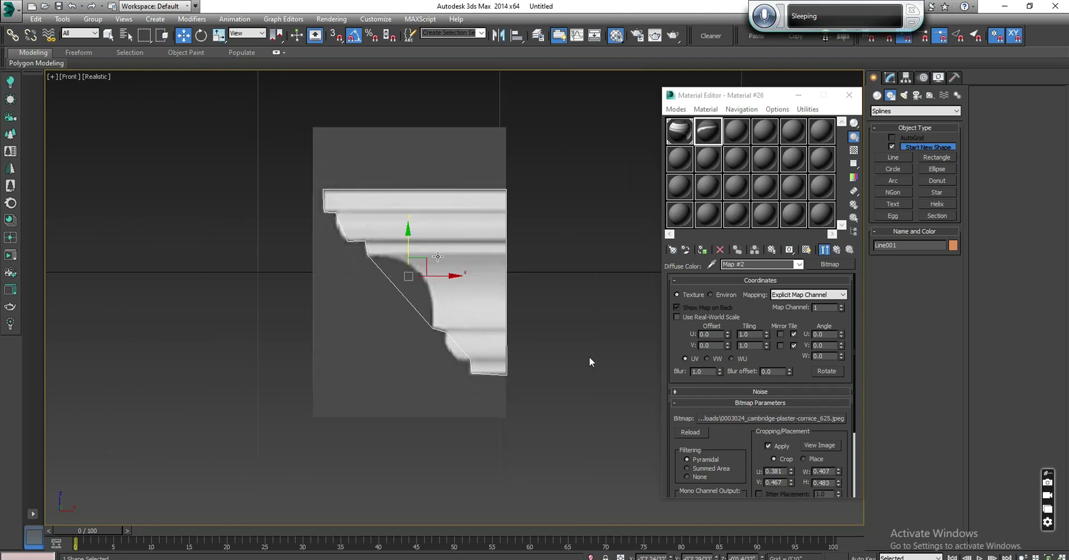
At Vertex level, convert all twelve profile vertices to Bezier Corner.
key(1)
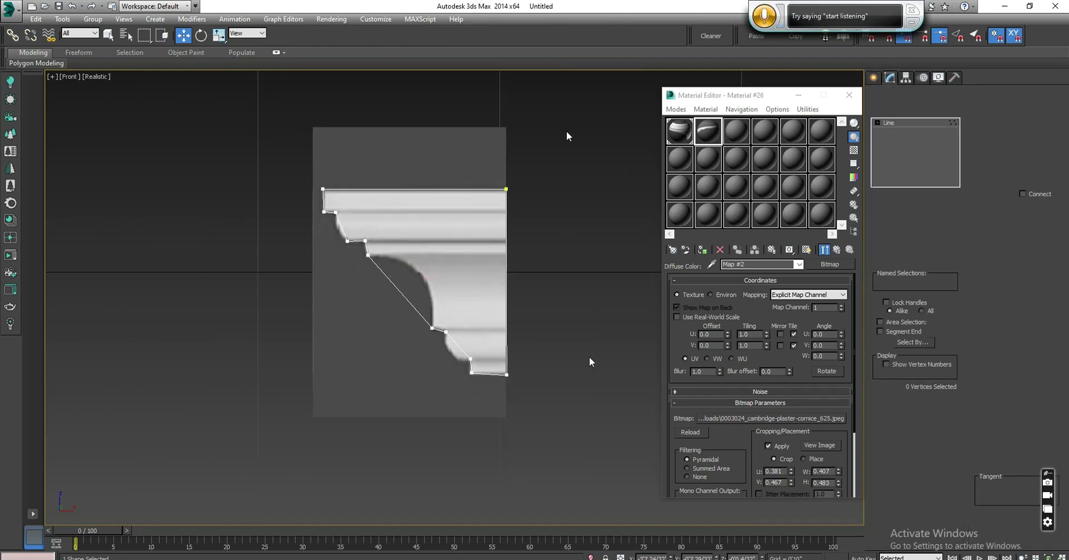
drag(567, 131, 255, 417)
right_click(463, 269)
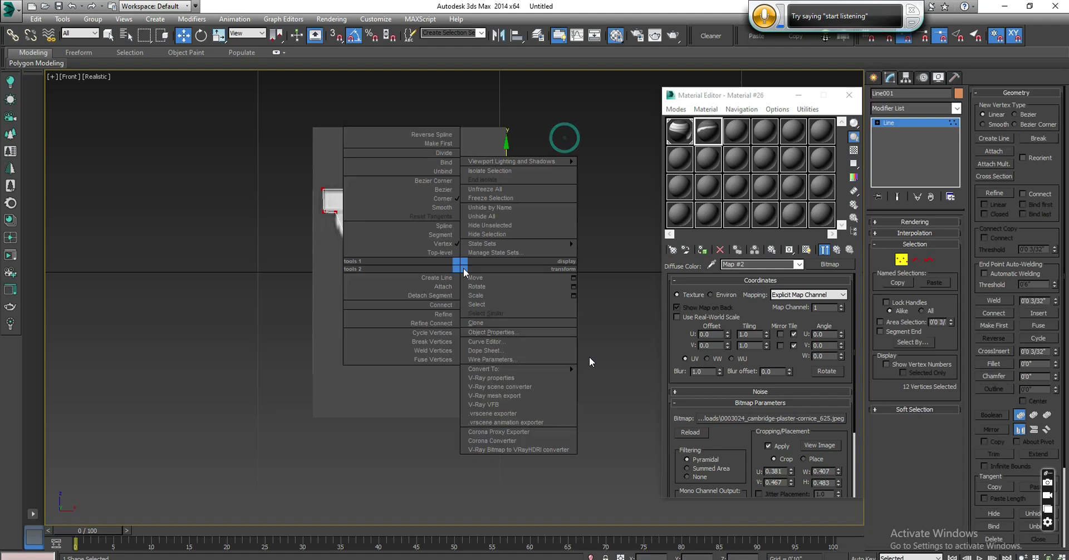
click(439, 198)
right_click(491, 228)
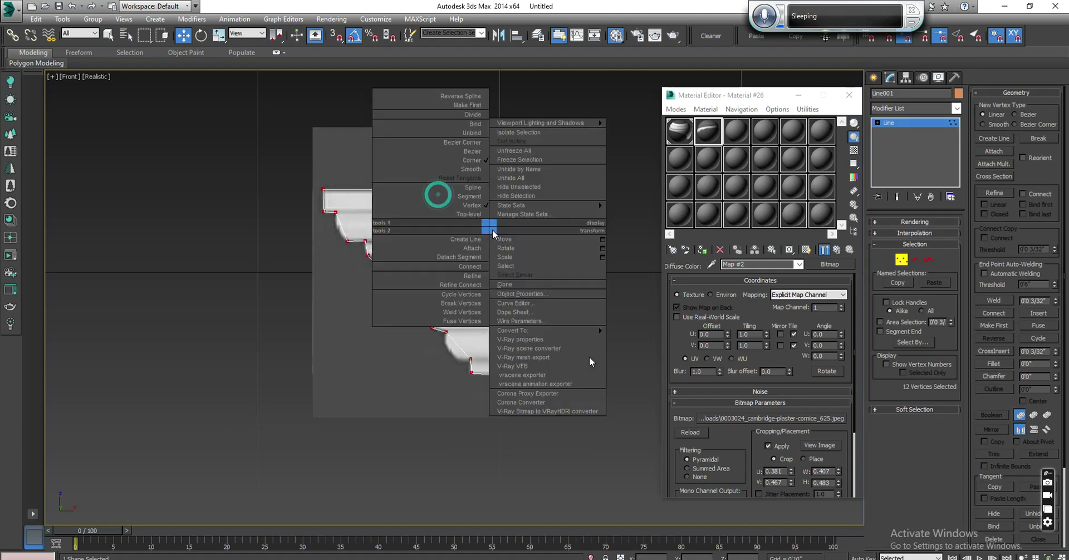
click(466, 144)
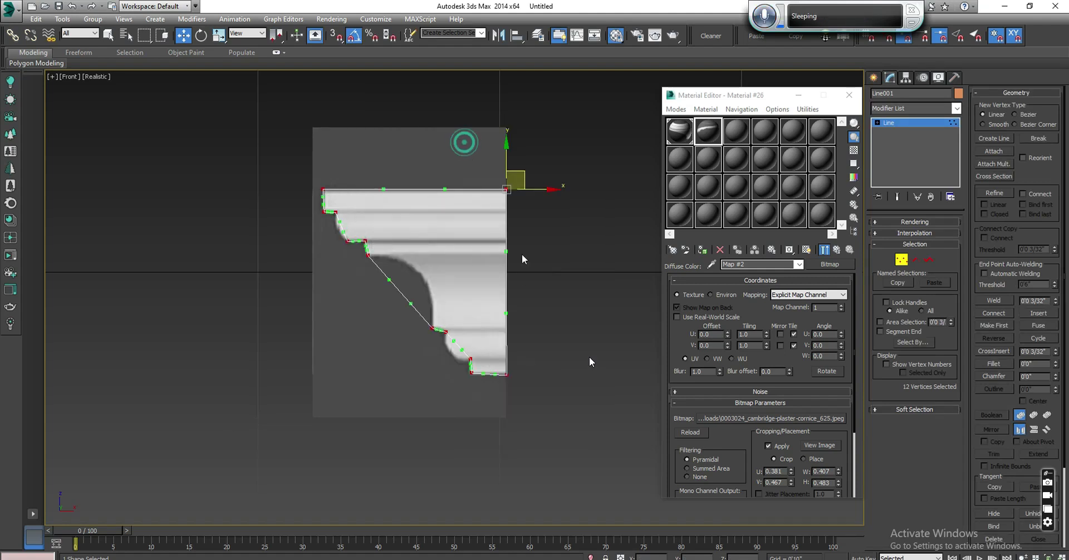
Reposition the bottom vertices with snapping on so the profile's bottom edge is level.
click(469, 369)
scroll(490, 377, up, 3)
scroll(490, 378, up, 2)
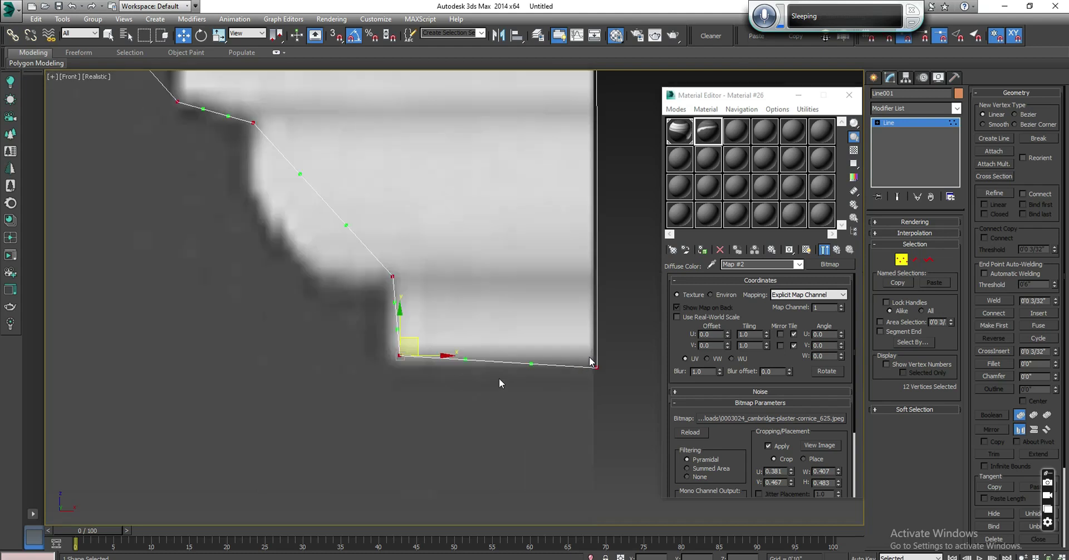
drag(396, 339, 446, 385)
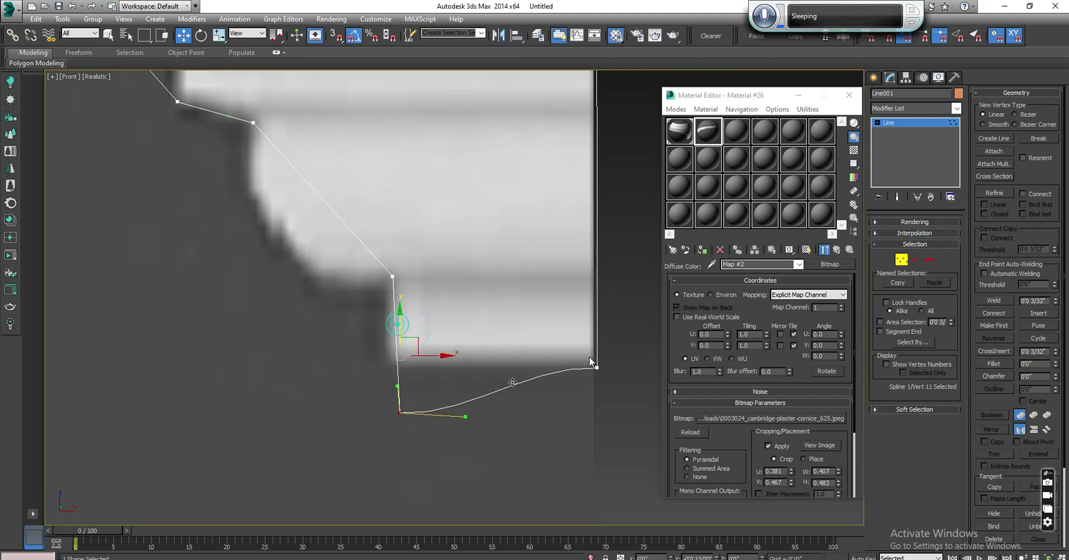
key(s)
click(432, 288)
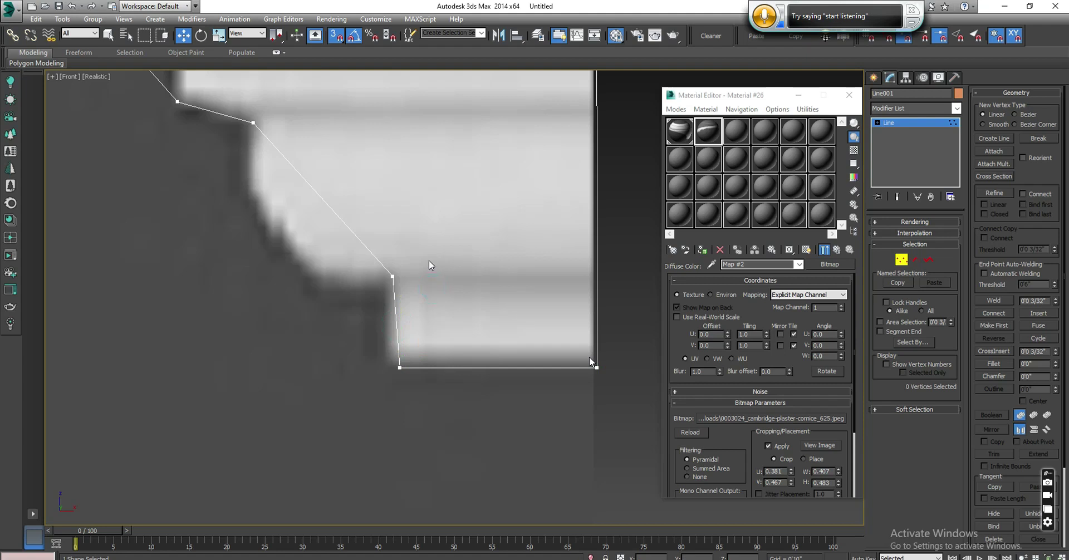
middle_drag(446, 354, 511, 363)
mouse_move(509, 365)
mouse_down()
mouse_move(445, 333)
mouse_move(468, 378)
mouse_up()
scroll(471, 387, down, 2)
scroll(470, 387, down, 2)
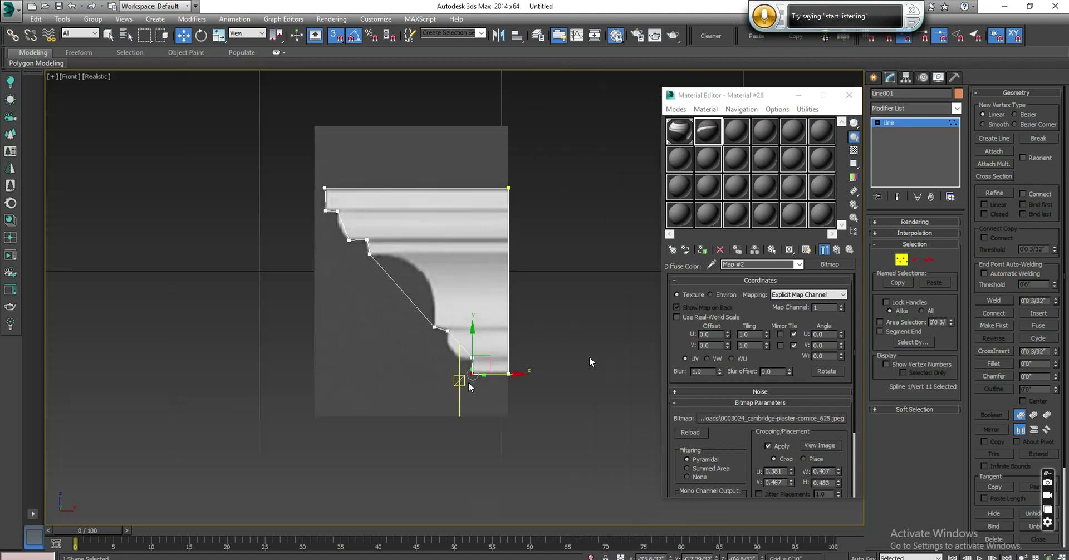
click(479, 406)
Change the vertex type of nine vertices along the profile.
drag(479, 401, 304, 197)
right_click(384, 202)
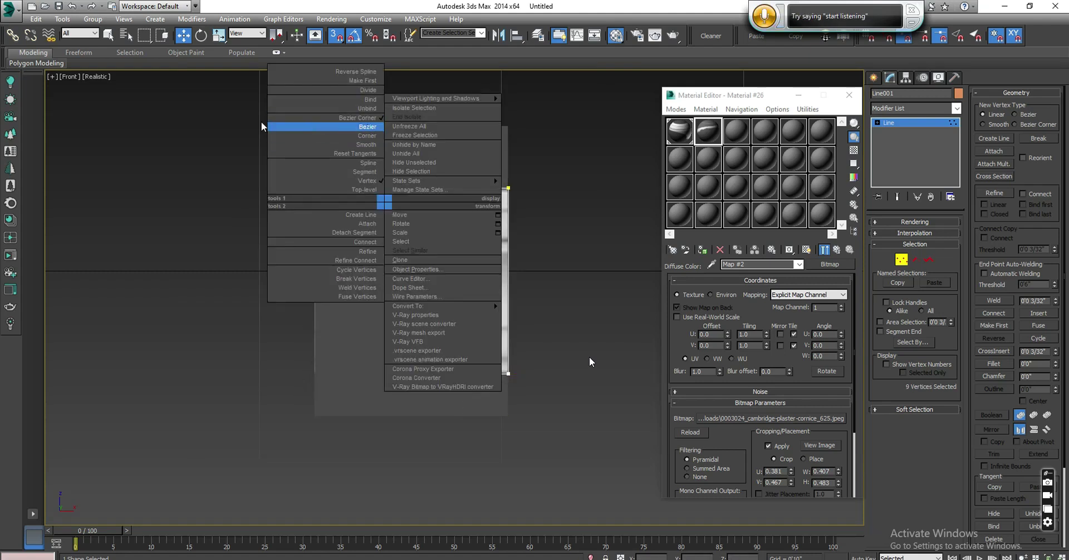
click(368, 127)
scroll(334, 234, up, 3)
scroll(346, 246, up, 3)
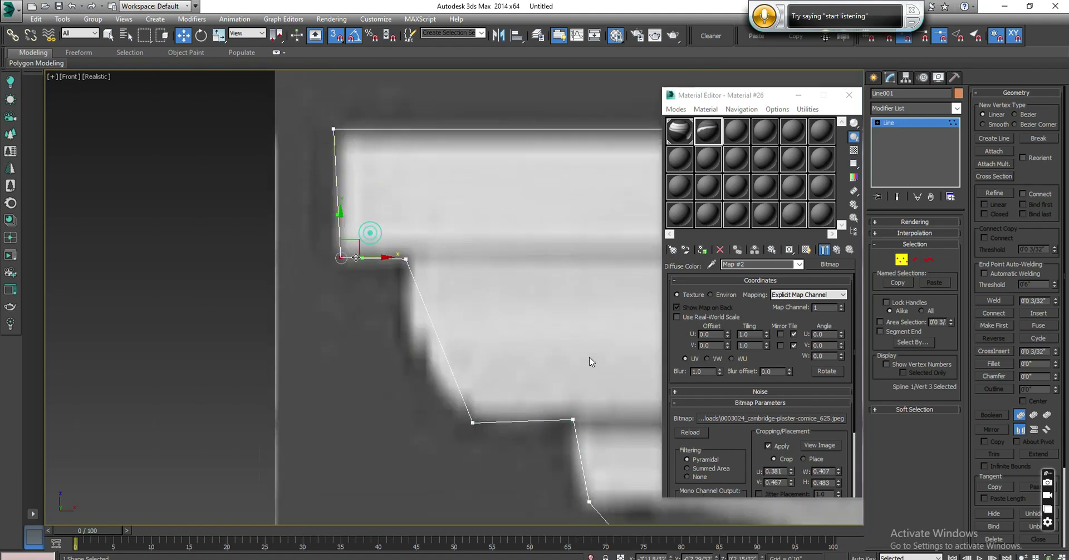
Check the upper-step and corner vertices against the cornice edges, then reselect nine vertices.
click(341, 258)
scroll(359, 248, up, 3)
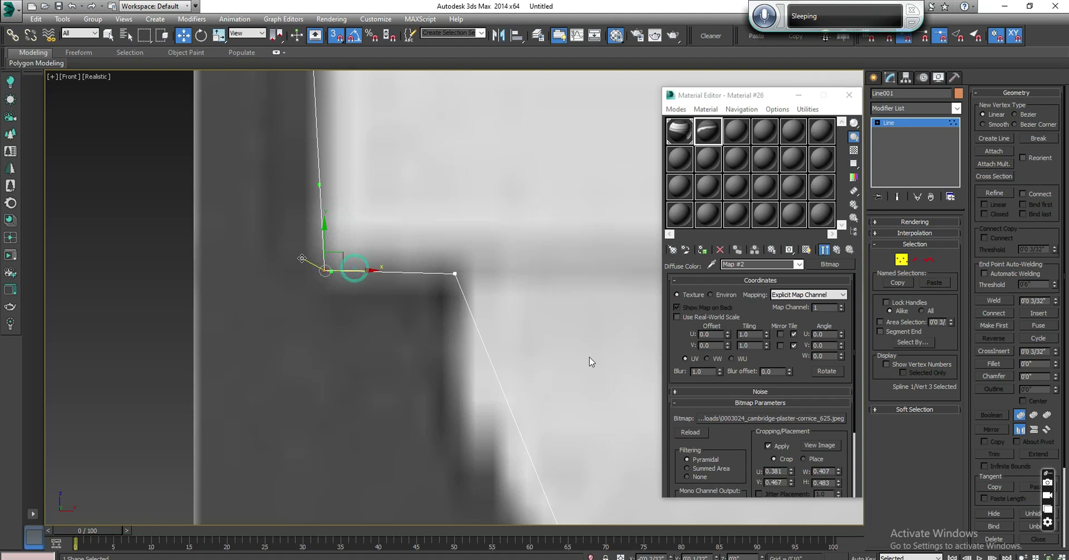
scroll(390, 349, down, 5)
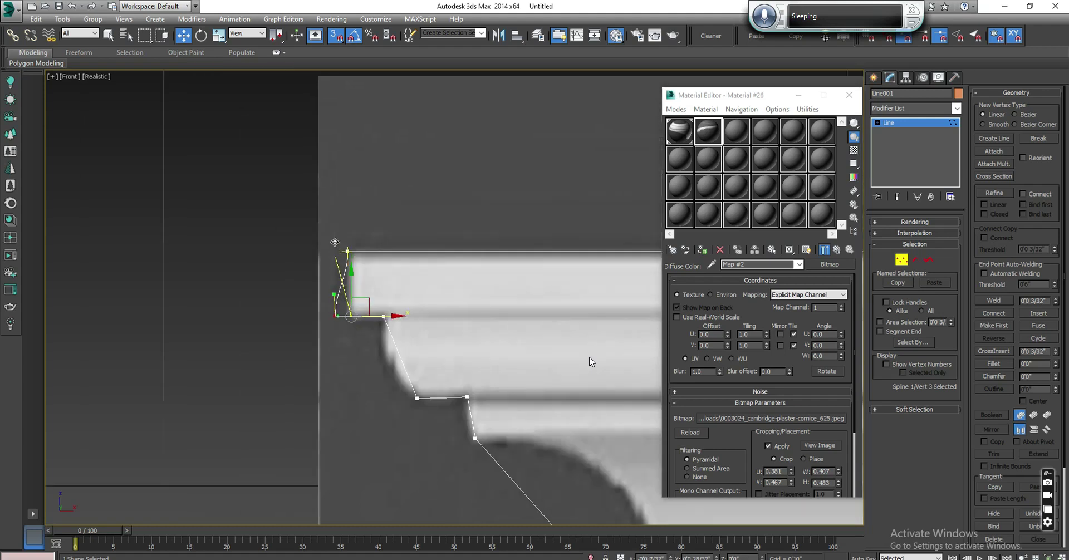
scroll(396, 351, up, 4)
click(426, 291)
scroll(426, 289, down, 2)
scroll(390, 273, up, 1)
scroll(389, 272, up, 2)
click(383, 270)
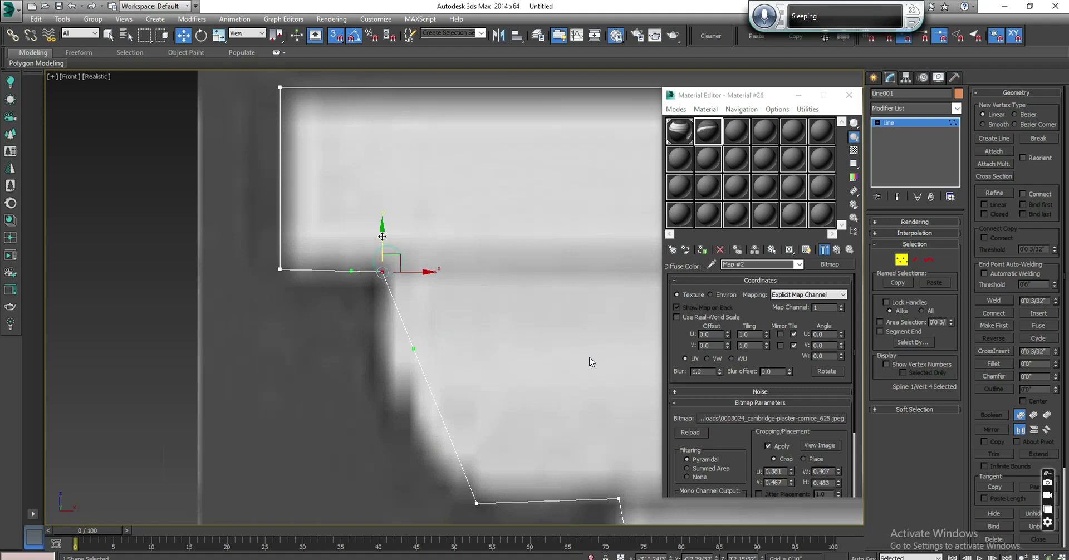
scroll(284, 251, down, 3)
scroll(290, 234, down, 3)
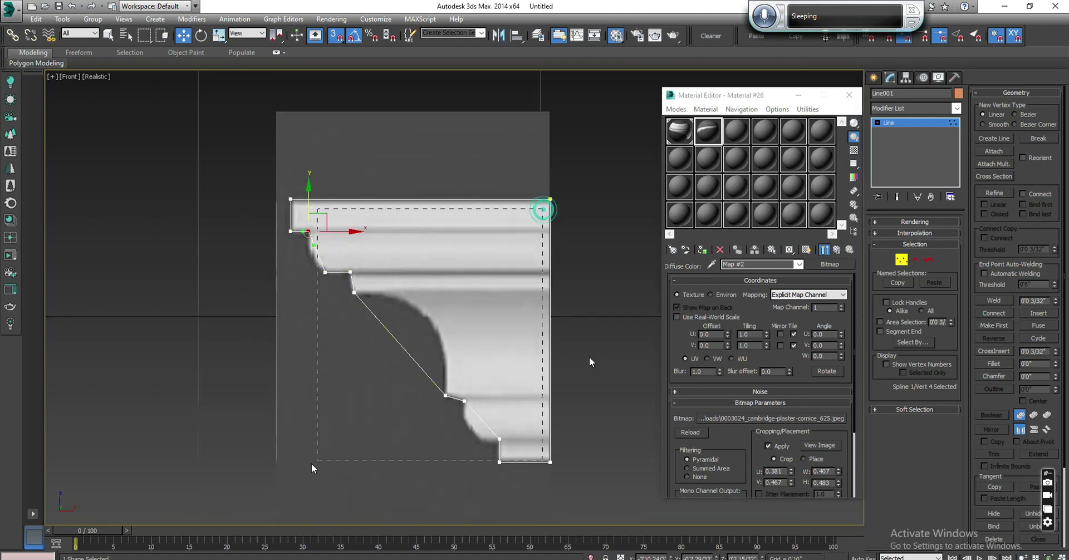
drag(322, 466, 260, 482)
scroll(313, 250, up, 3)
Bend the cove segment into a curve using its upper and lower vertex handles.
scroll(332, 185, up, 2)
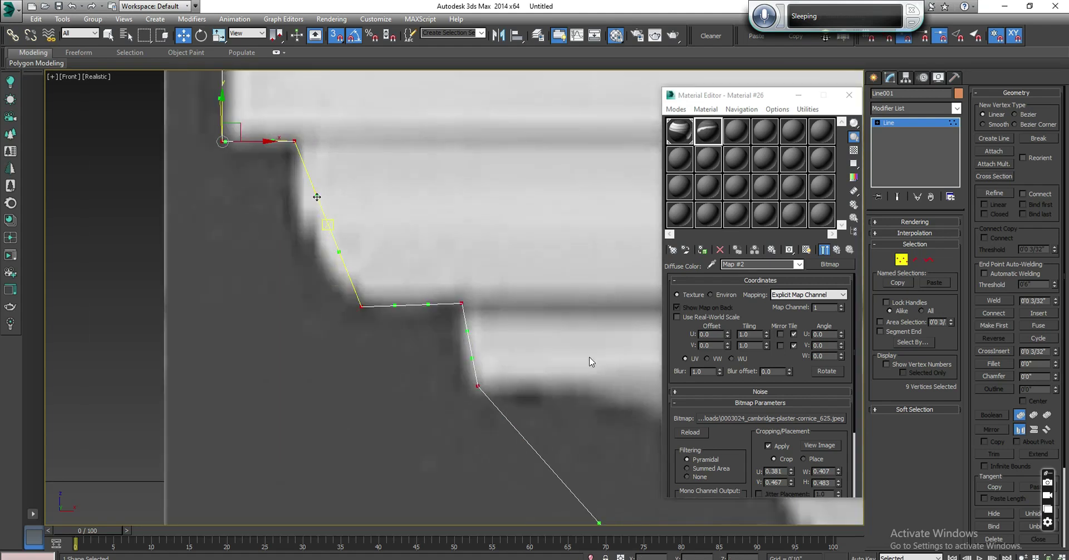
click(294, 141)
mouse_move(315, 196)
mouse_down()
mouse_move(331, 228)
mouse_move(310, 275)
mouse_up()
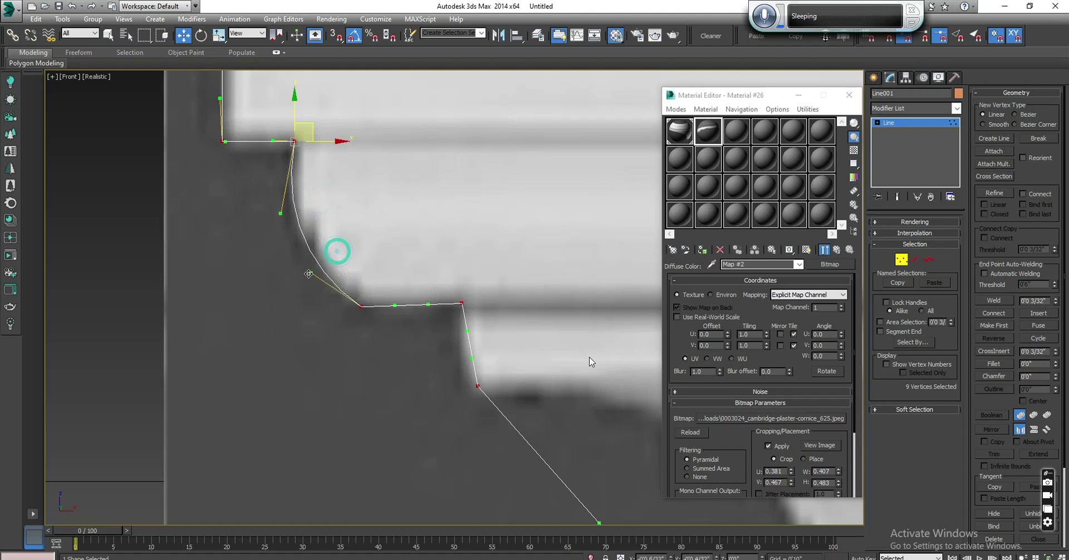
scroll(362, 294, down, 2)
click(334, 294)
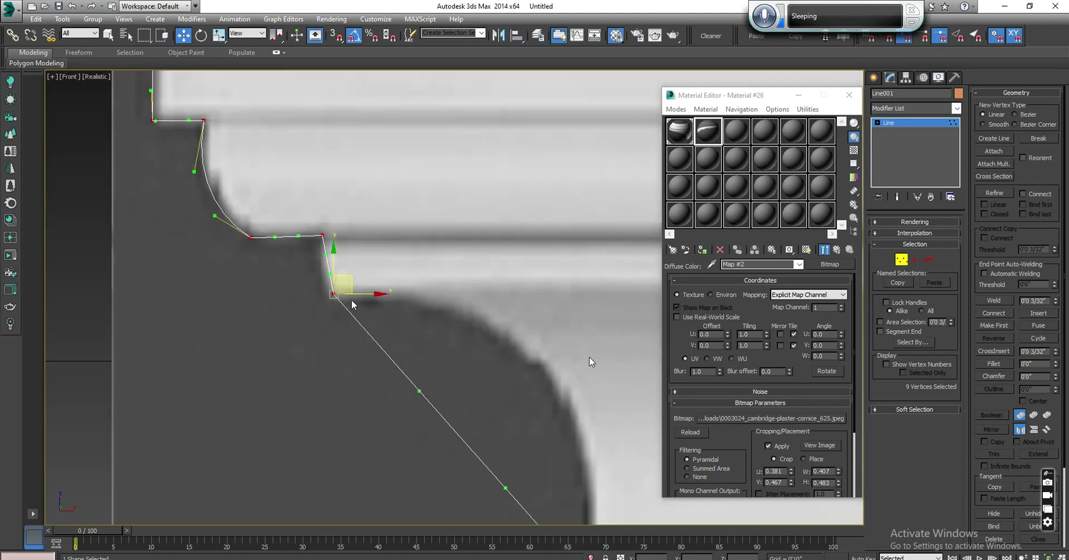
middle_drag(352, 306, 233, 220)
drag(301, 307, 393, 214)
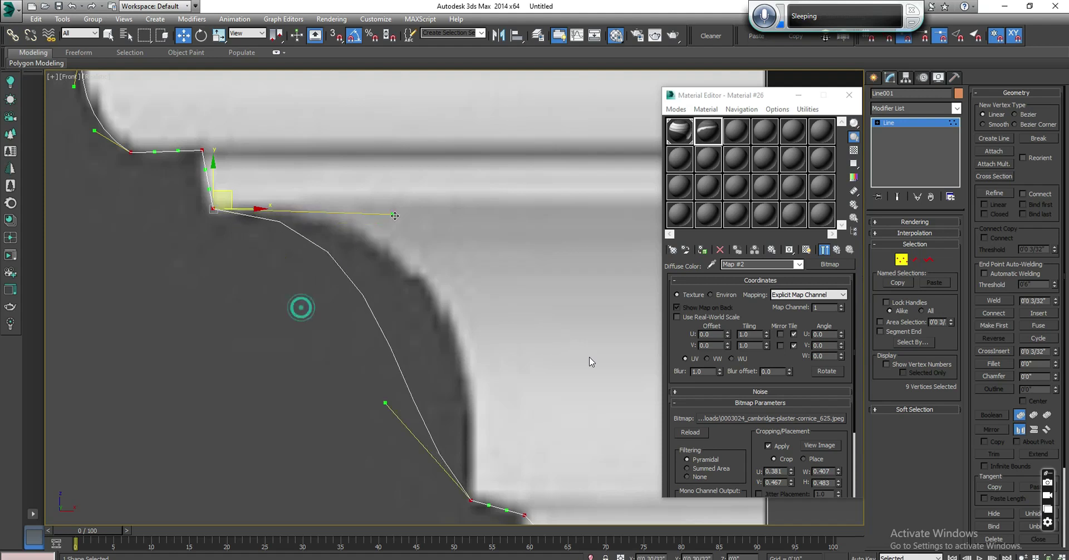
Reshape and fine-tune the lower curve to match the reference image.
drag(386, 401, 474, 278)
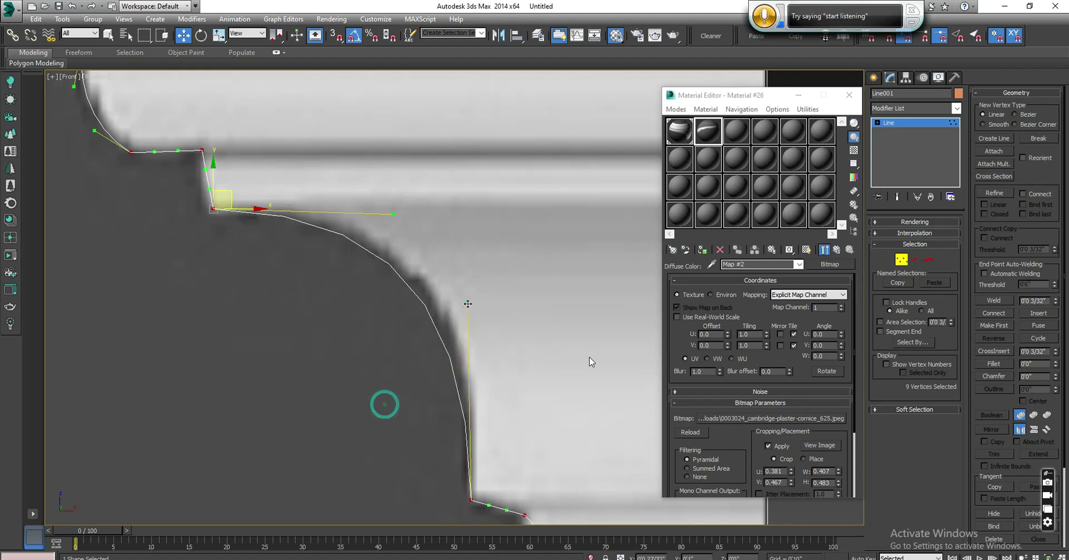
scroll(409, 231, down, 2)
scroll(407, 226, down, 2)
scroll(484, 342, up, 2)
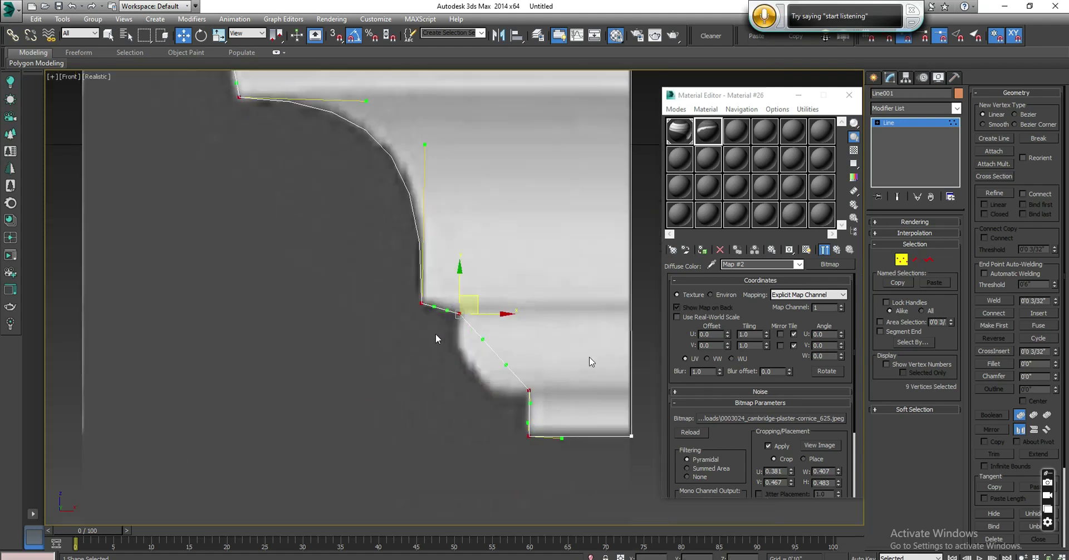
mouse_move(457, 376)
mouse_down()
mouse_move(487, 399)
mouse_move(450, 364)
mouse_up()
scroll(376, 299, down, 4)
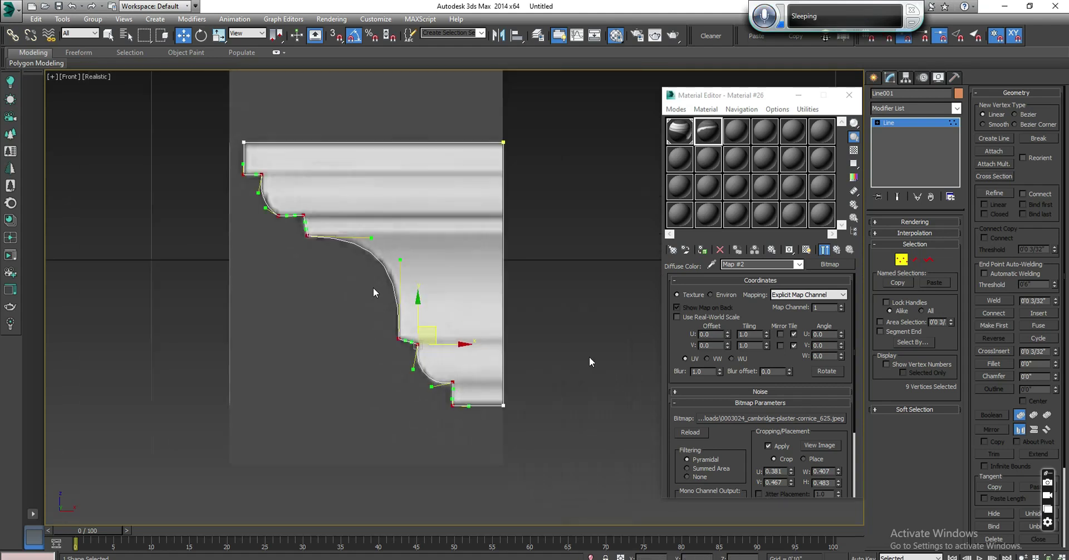
click(900, 233)
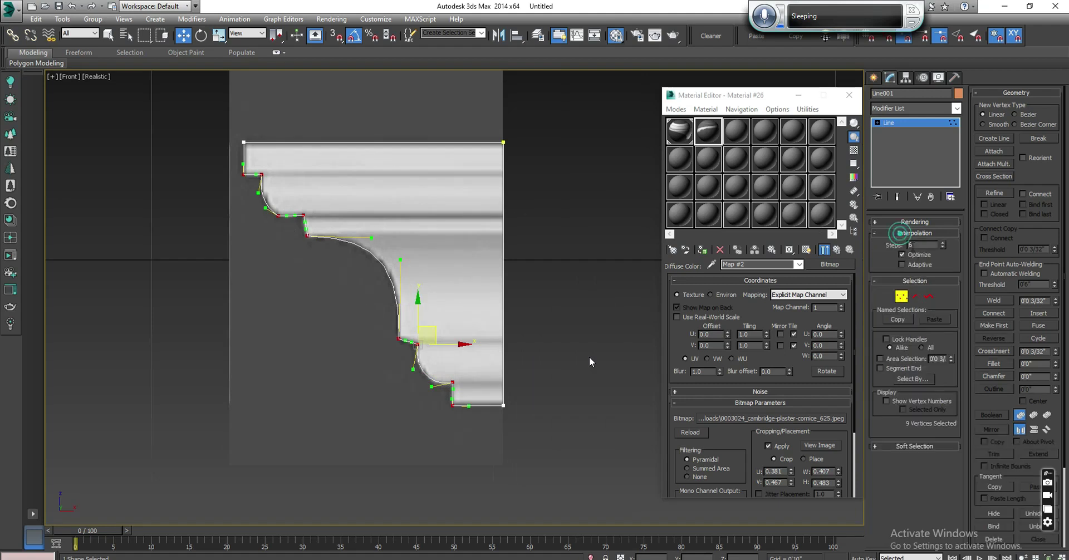
Set Line001's interpolation Steps to 24, then reselect only the profile line.
text(24)
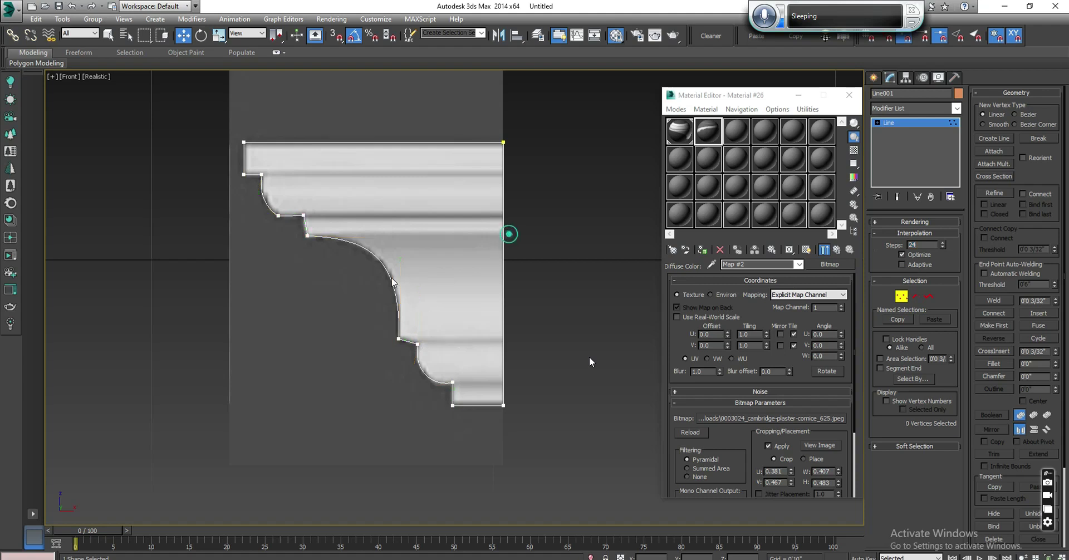
scroll(509, 231, up, 2)
click(647, 172)
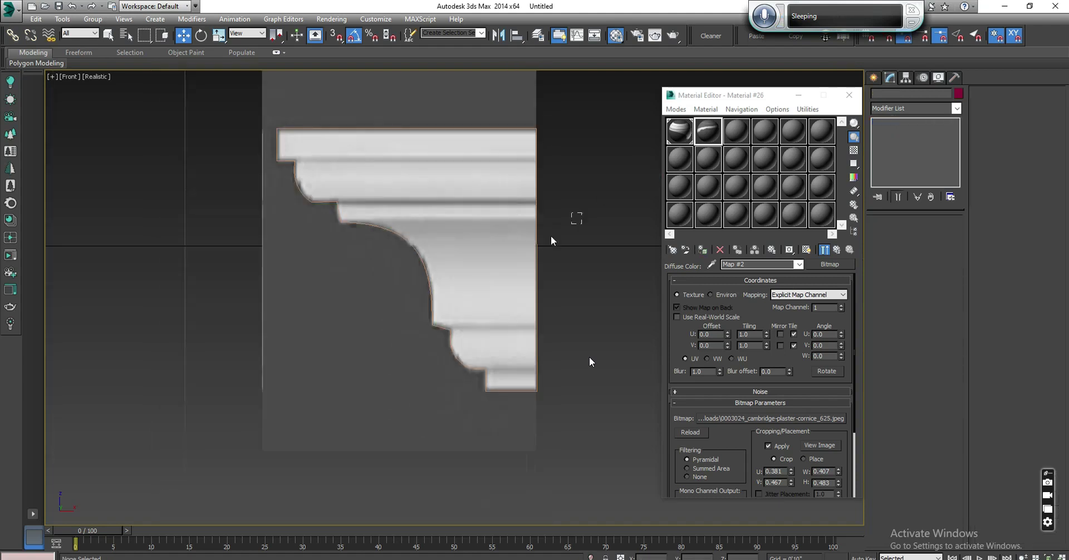
scroll(577, 219, up, 3)
key(ctrl+a)
drag(223, 273, 134, 176)
click(903, 295)
Move the small step's base vertex left into line with the corner.
click(402, 216)
click(412, 274)
drag(435, 277, 425, 277)
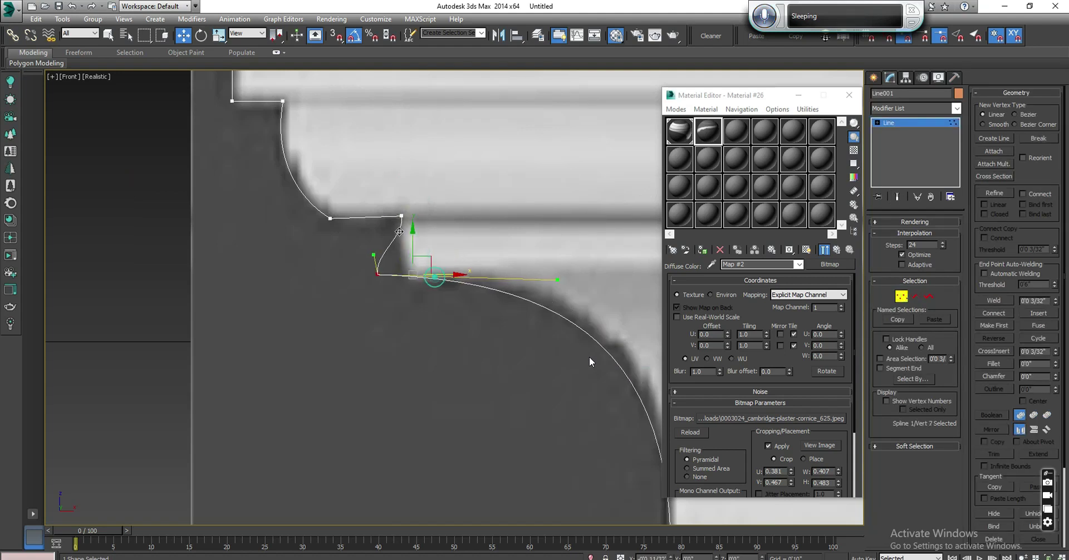
scroll(428, 218, up, 2)
Convert the step's top vertex to a sharp Corner type.
click(400, 215)
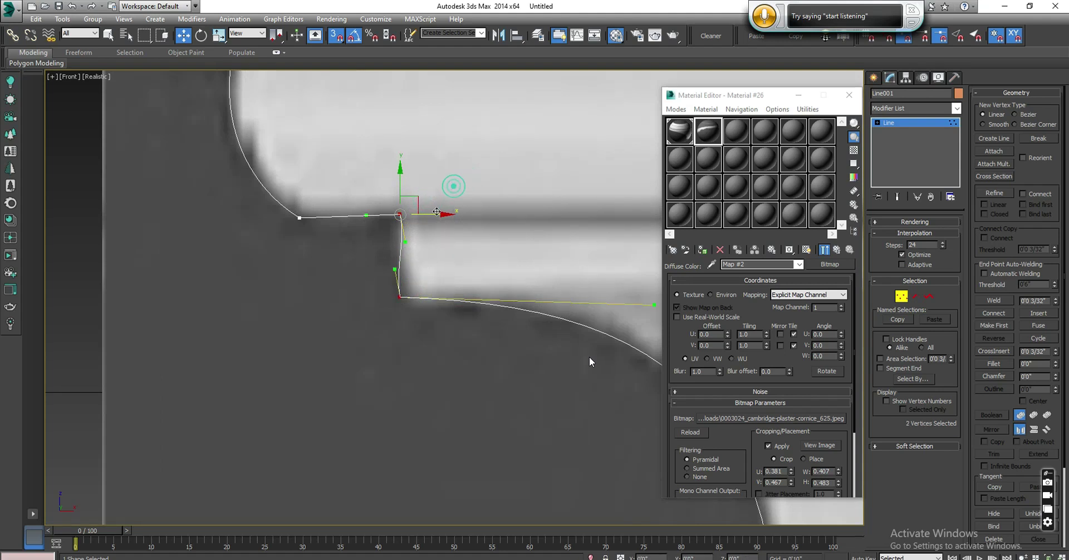
right_click(430, 177)
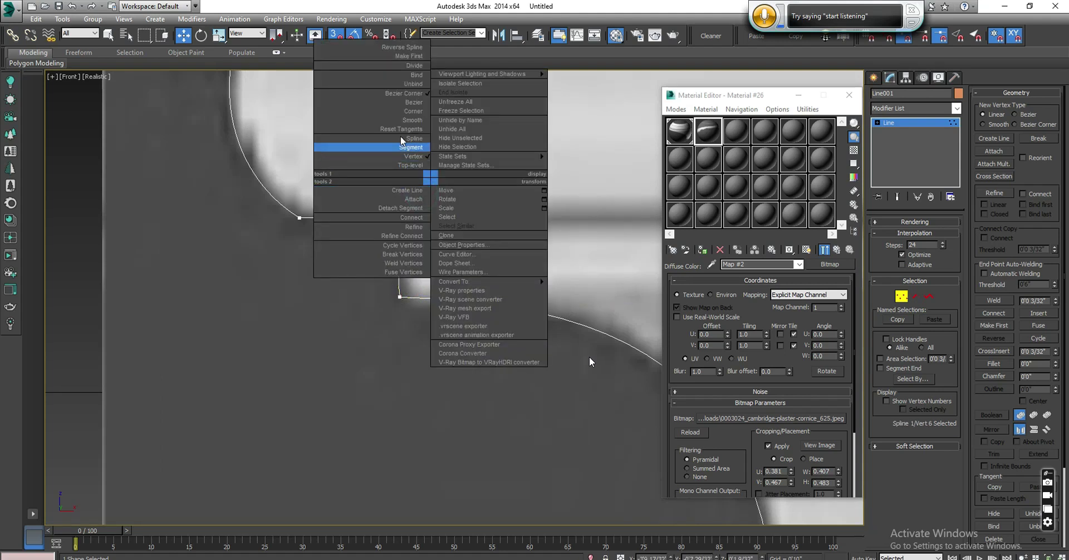
click(414, 111)
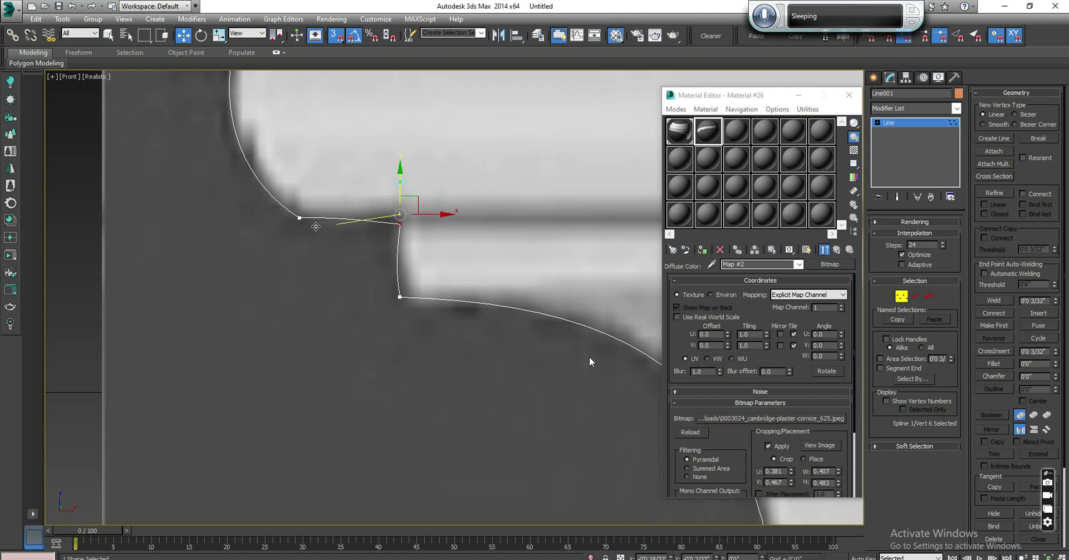
scroll(357, 261, down, 5)
scroll(352, 250, up, 3)
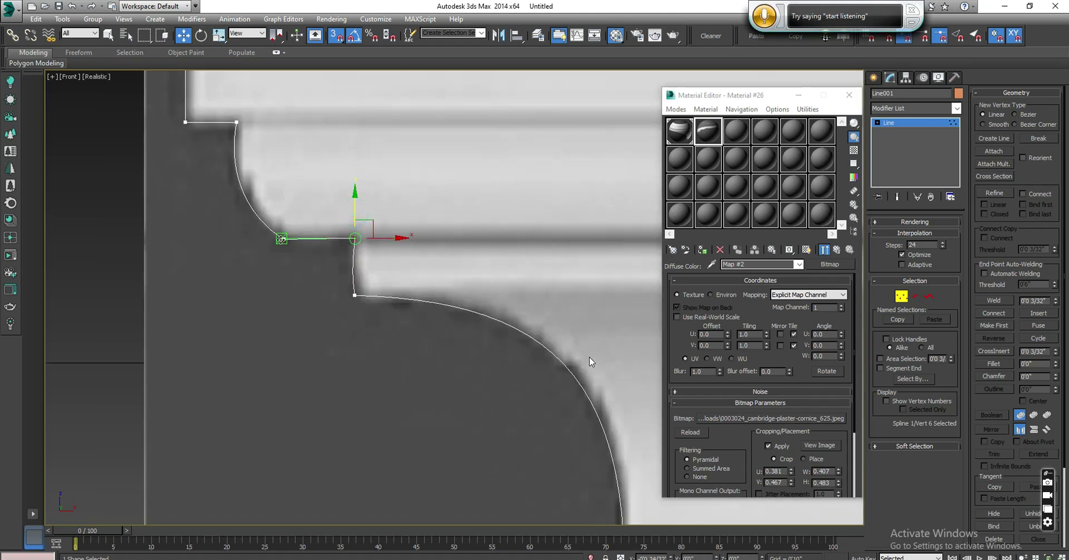
scroll(329, 245, down, 5)
click(533, 235)
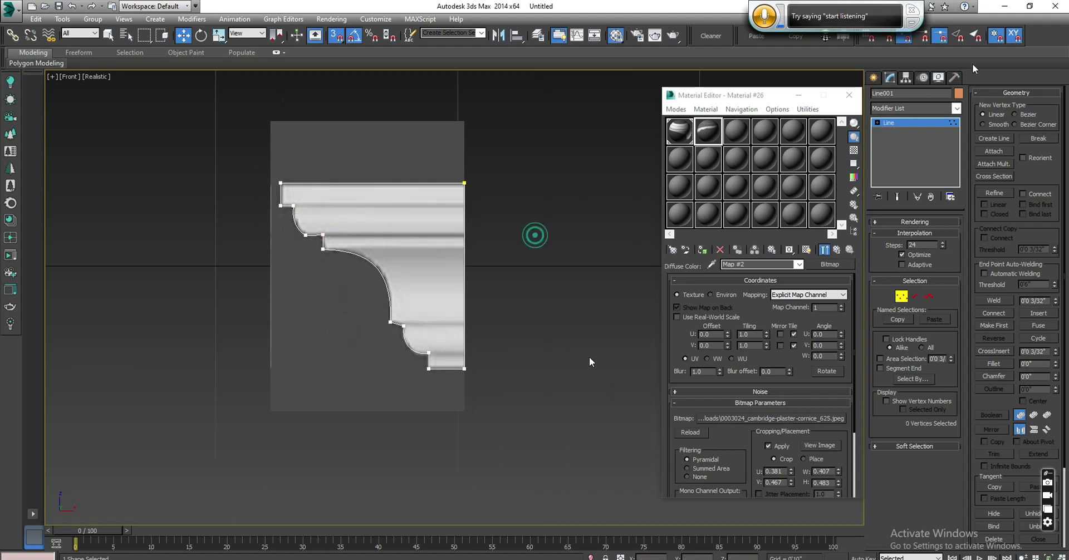
Exit Vertex mode and move Line001 alone to the right of the reference plane.
click(896, 122)
key(ctrl+a)
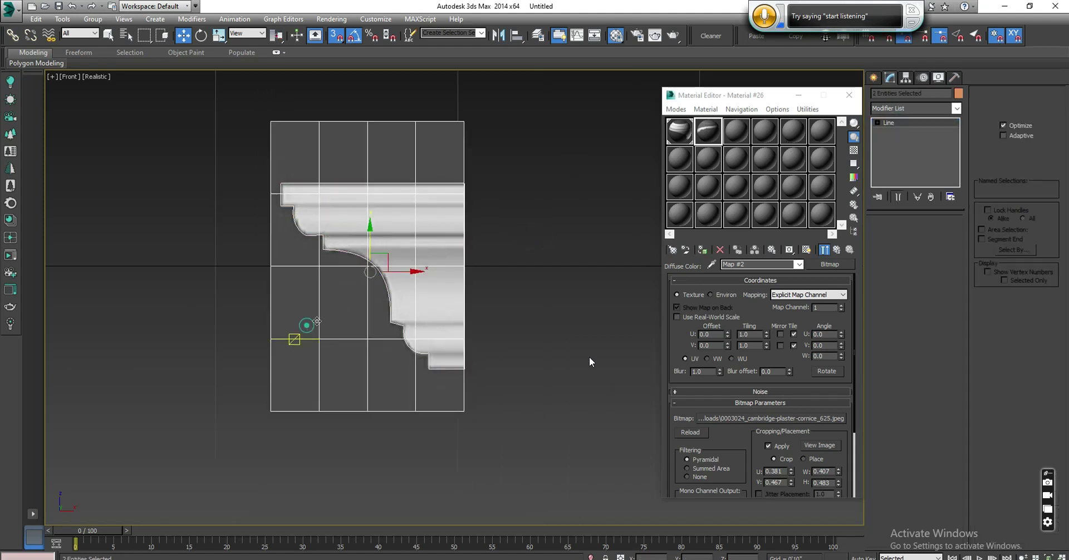
drag(392, 324, 660, 323)
middle_drag(640, 210, 603, 199)
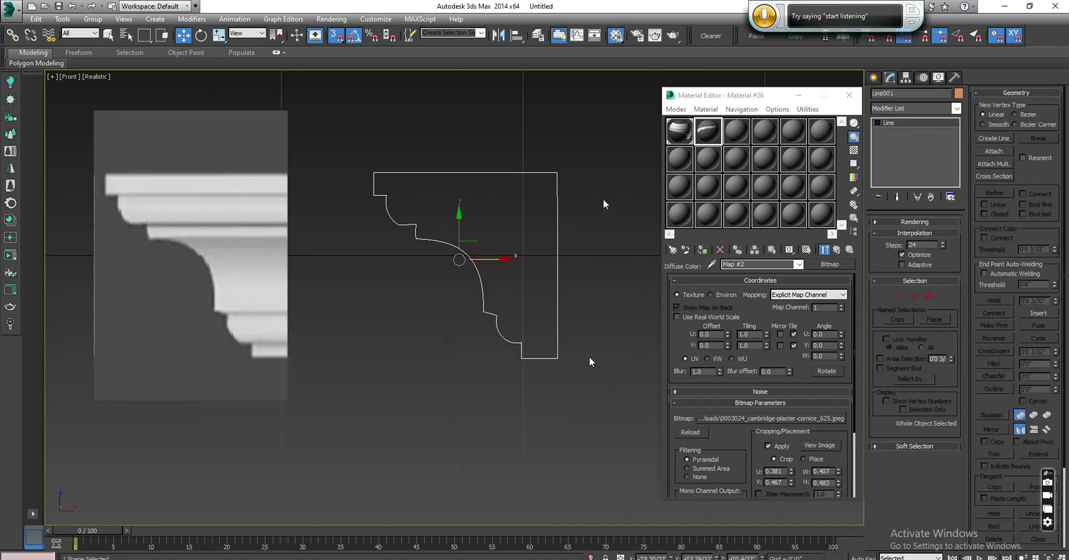
click(603, 198)
Reselect Line001 and pick its small-step vertex at Vertex level.
scroll(393, 225, up, 3)
scroll(543, 244, down, 2)
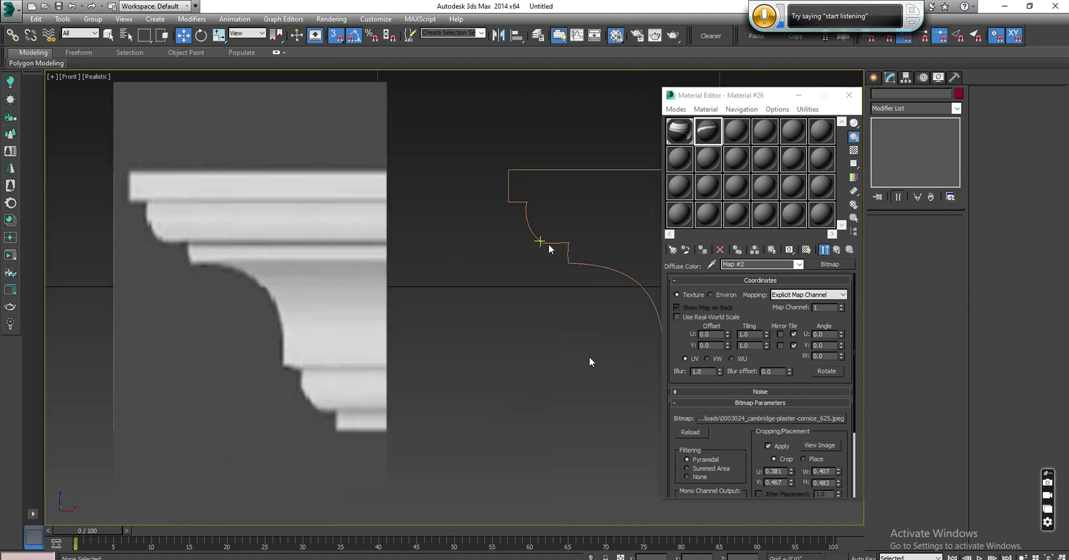
scroll(543, 245, up, 2)
click(556, 213)
click(902, 296)
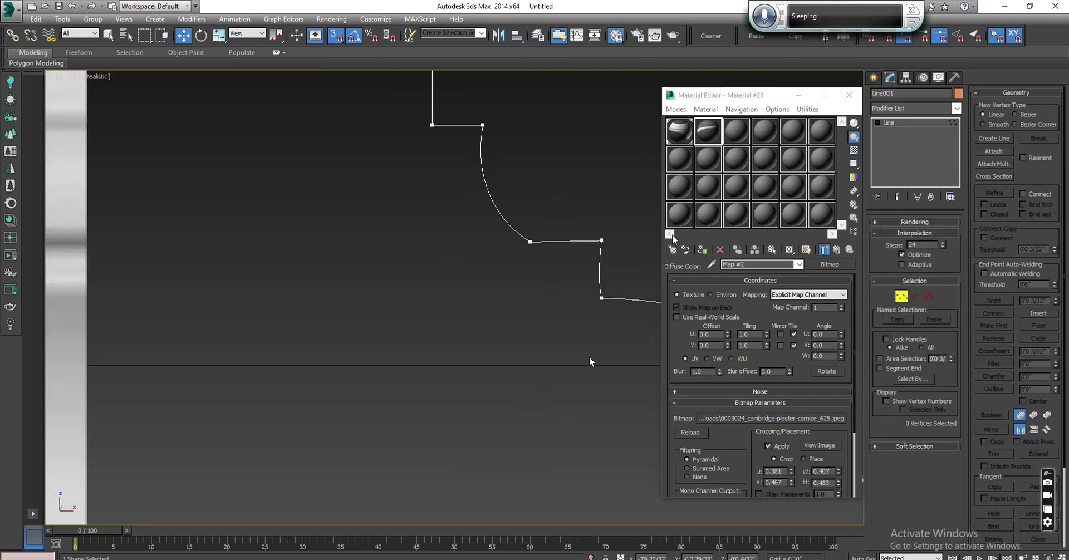
click(530, 242)
scroll(566, 232, down, 2)
scroll(502, 212, up, 2)
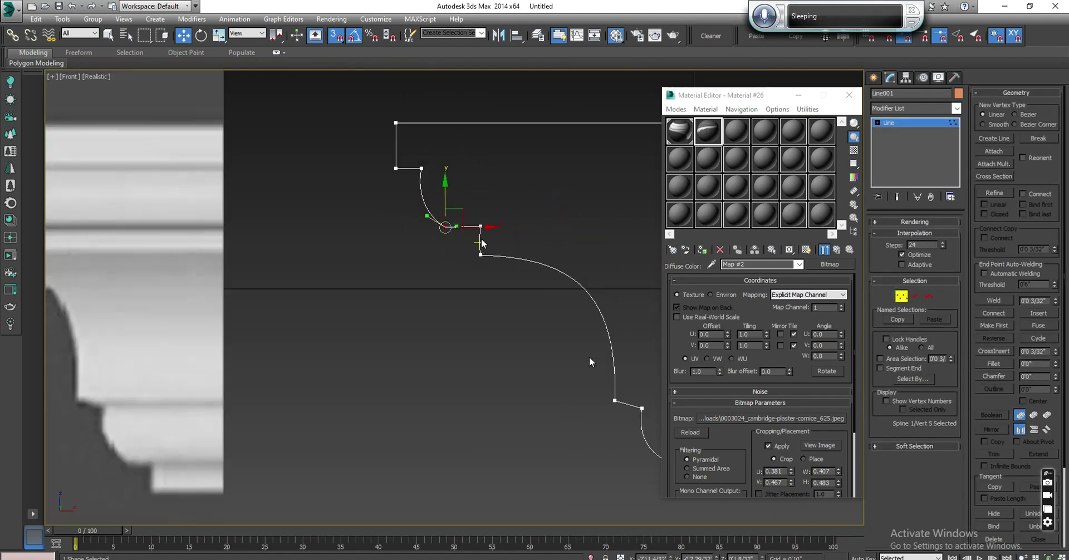
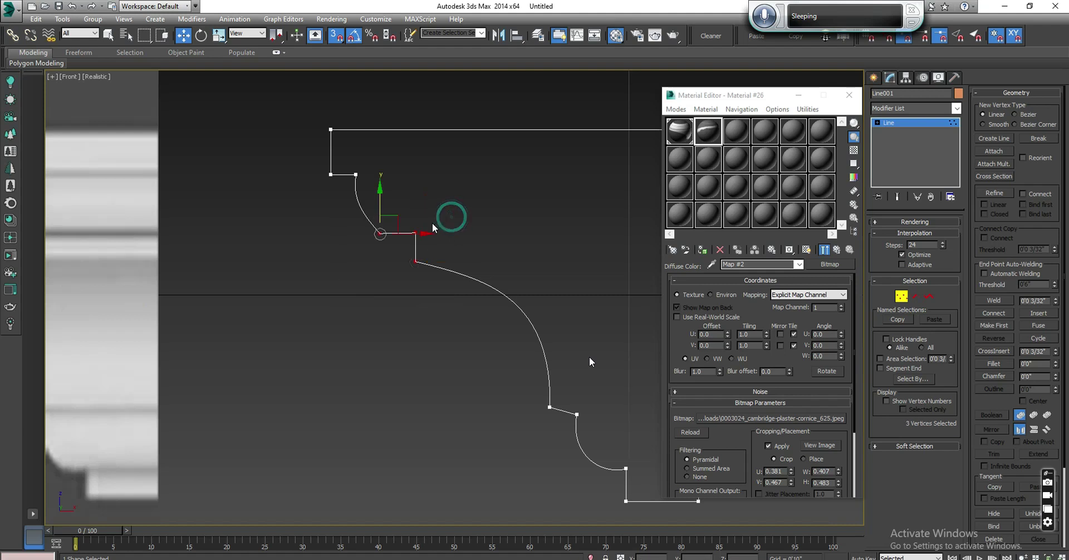
Level the profile's step vertex and convert the vertices to Bezier Corner.
scroll(421, 222, up, 5)
drag(435, 222, 386, 265)
drag(404, 216, 439, 228)
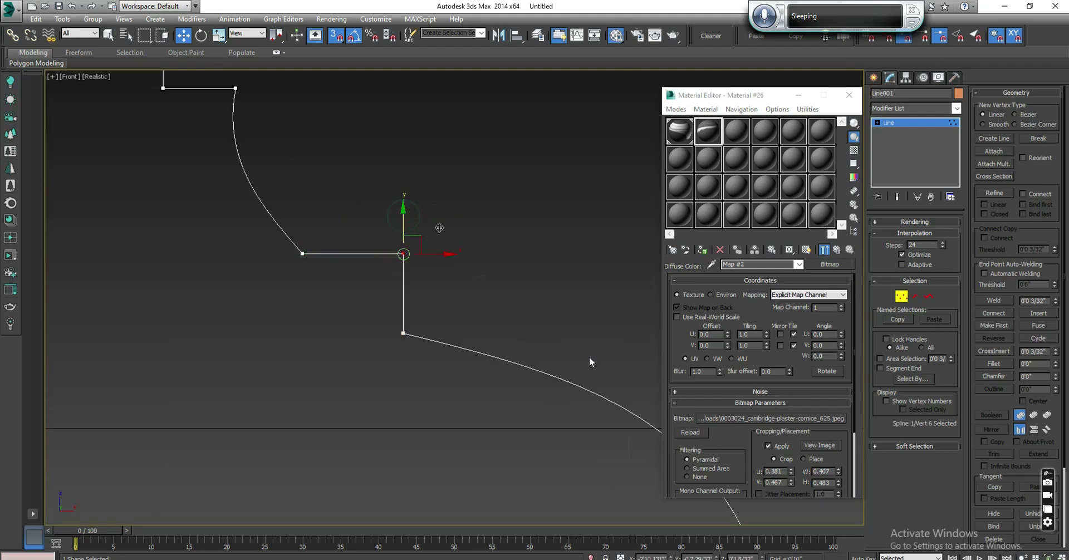
right_click(502, 179)
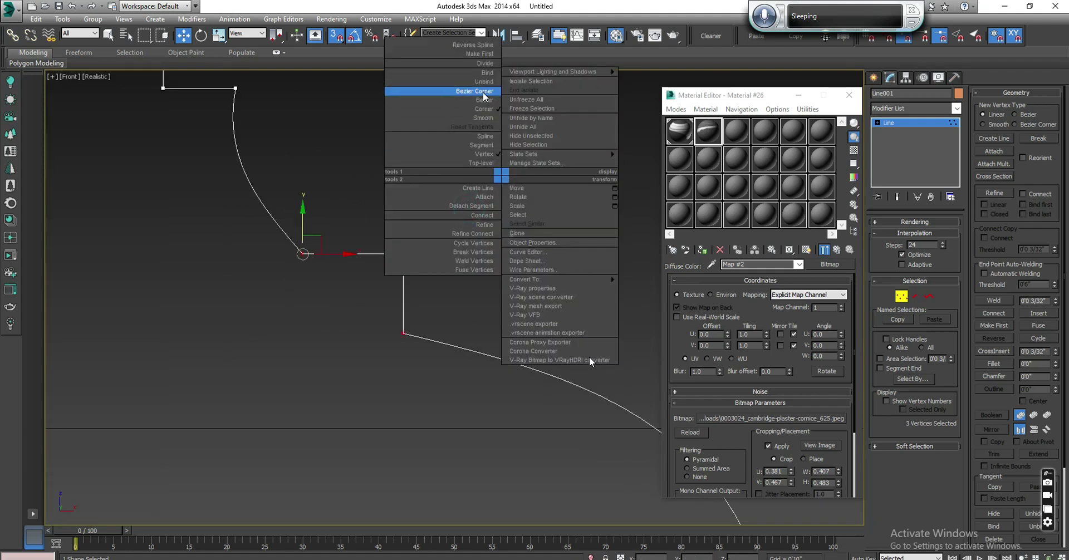
click(468, 94)
With snap off, drag the Bezier handles to reshape the upper and lower curves.
key(s)
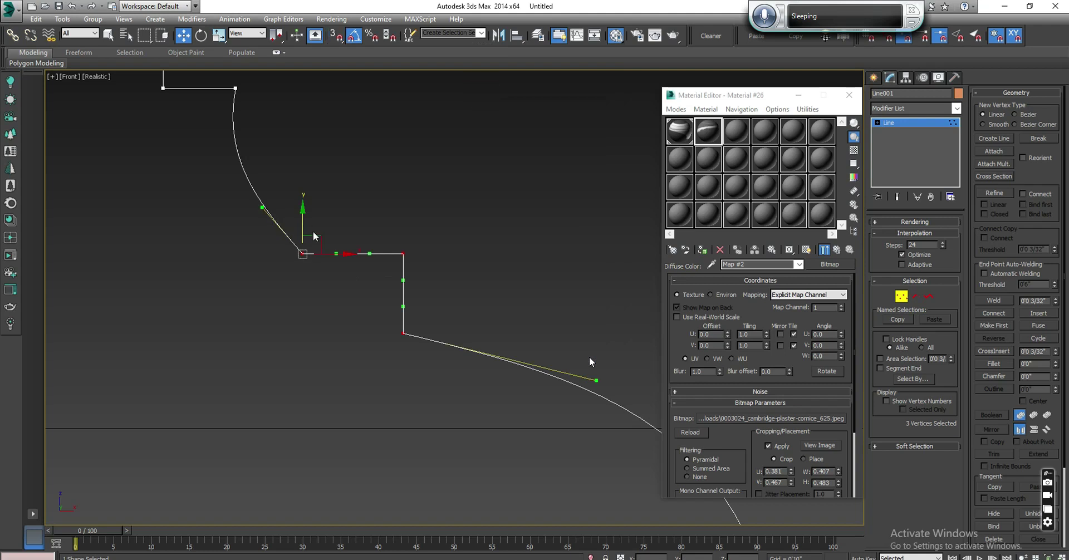
drag(262, 207, 231, 223)
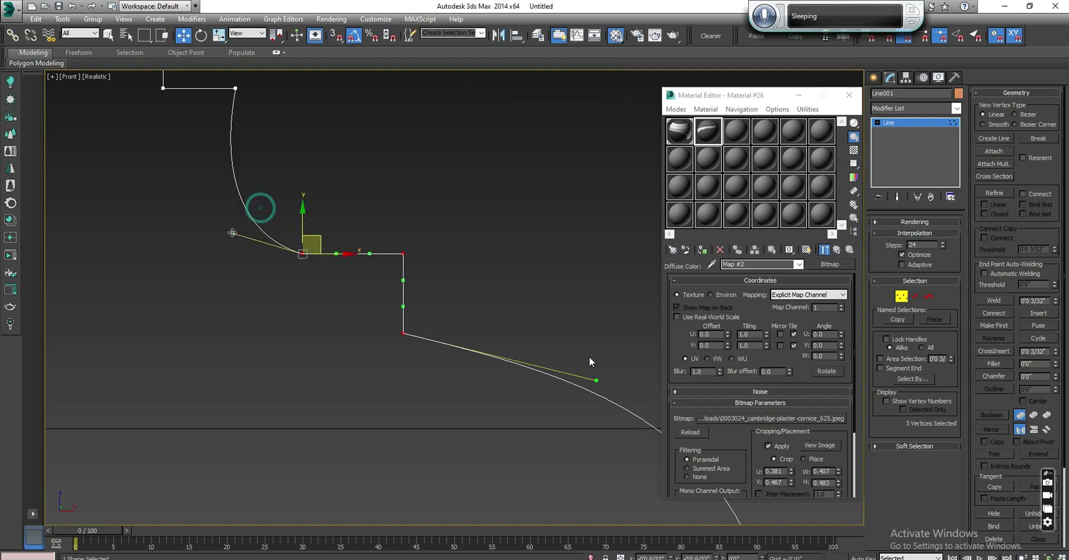
middle_drag(231, 223, 128, 167)
scroll(335, 262, down, 2)
drag(385, 296, 386, 264)
scroll(460, 247, down, 3)
Deselect the vertices and frame the whole cornice profile in view.
click(461, 243)
scroll(334, 234, up, 3)
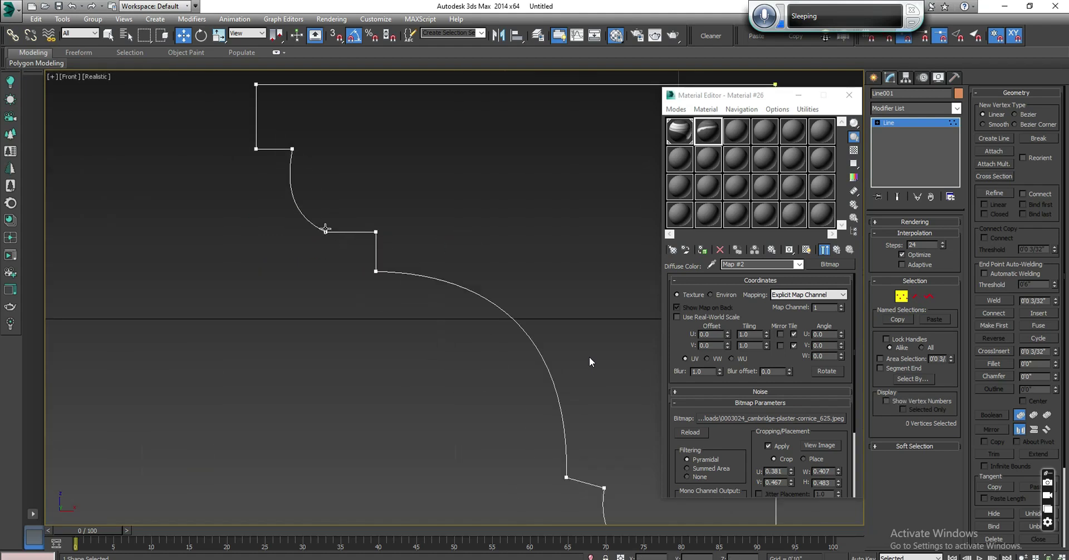
scroll(364, 234, down, 2)
middle_drag(458, 238, 516, 211)
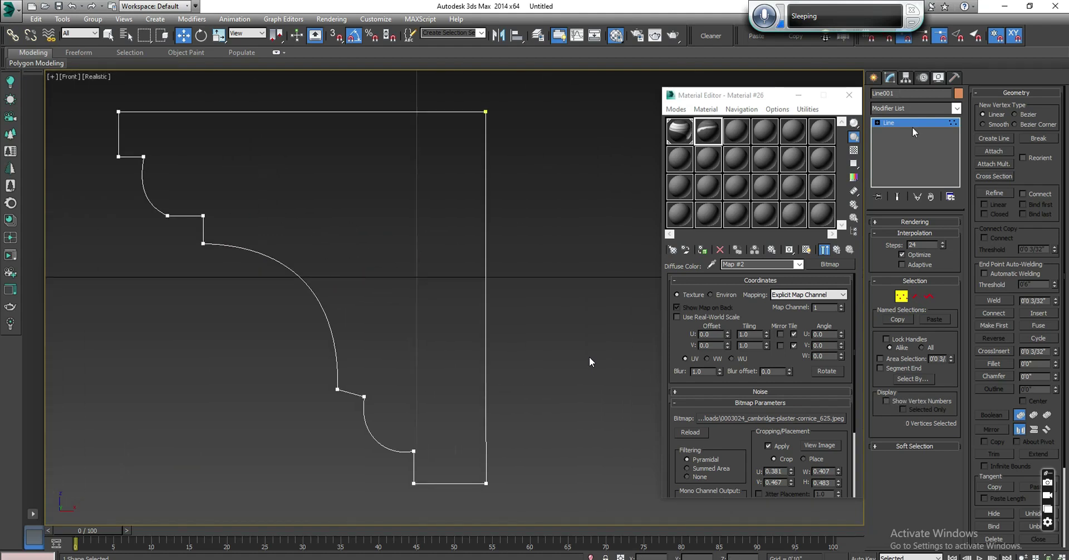
click(920, 107)
Extrude the cornice profile by 12 (1'0") to preview it as a solid.
click(911, 161)
scroll(591, 362, down, 3)
mouse_move(590, 362)
alt+middle_down()
mouse_move(555, 239)
mouse_move(590, 362)
alt+middle_up()
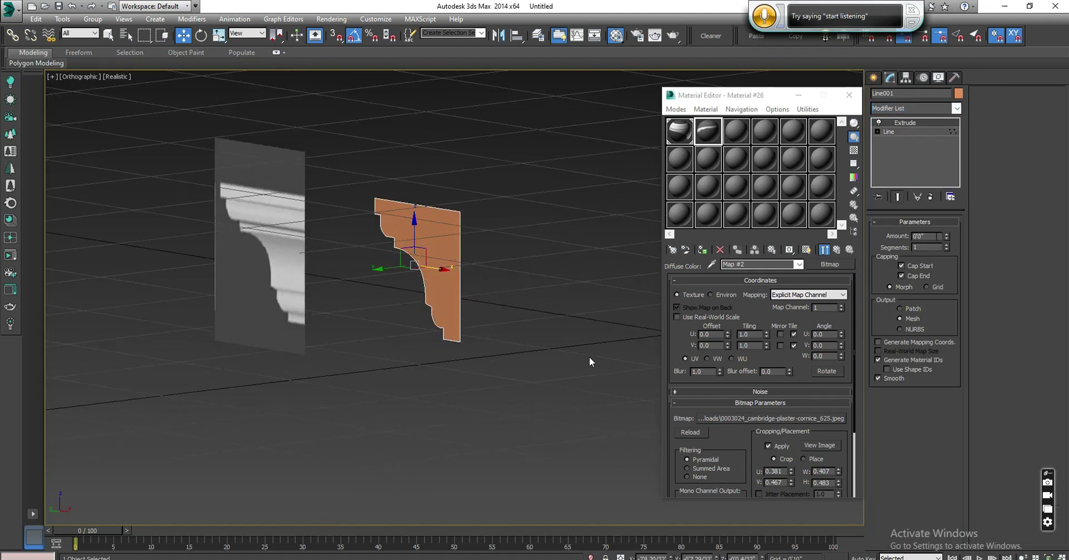
text(12)
key(Return)
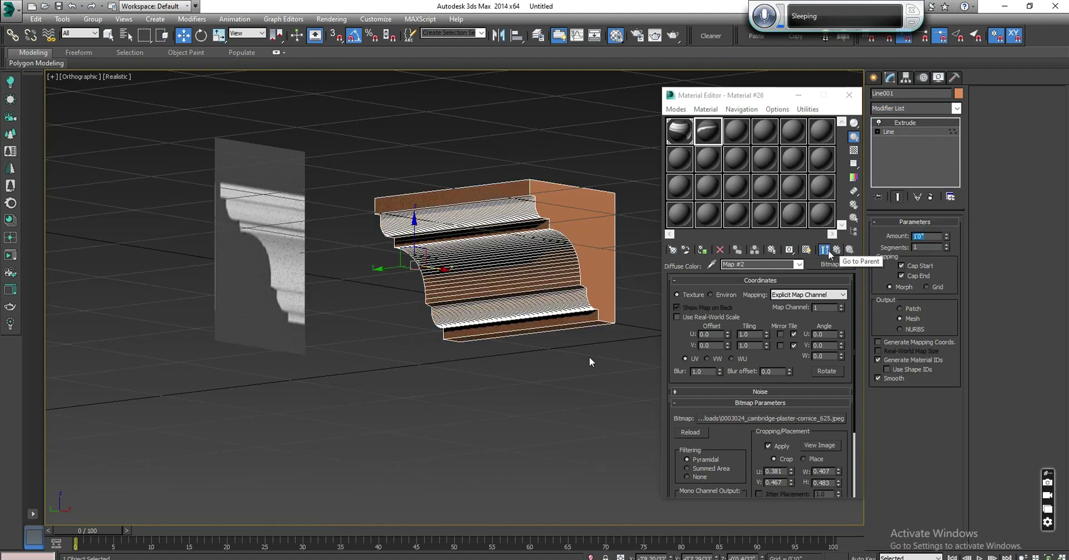
click(590, 362)
alt+middle_drag(536, 346, 540, 369)
Switch the viewport to Shaded and remove the Extrude modifier from the profile.
click(117, 77)
click(146, 102)
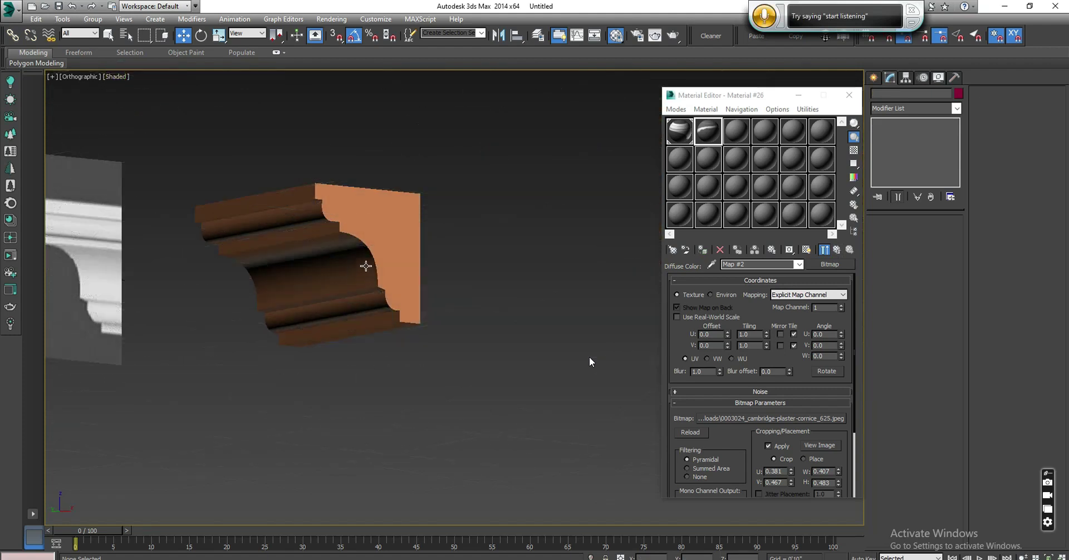
mouse_move(377, 305)
alt+middle_down()
mouse_move(427, 301)
mouse_move(432, 282)
mouse_move(527, 262)
mouse_move(456, 268)
mouse_move(457, 252)
mouse_move(503, 252)
mouse_move(512, 279)
mouse_move(466, 302)
alt+middle_up()
click(500, 229)
alt+middle_drag(573, 234, 880, 177)
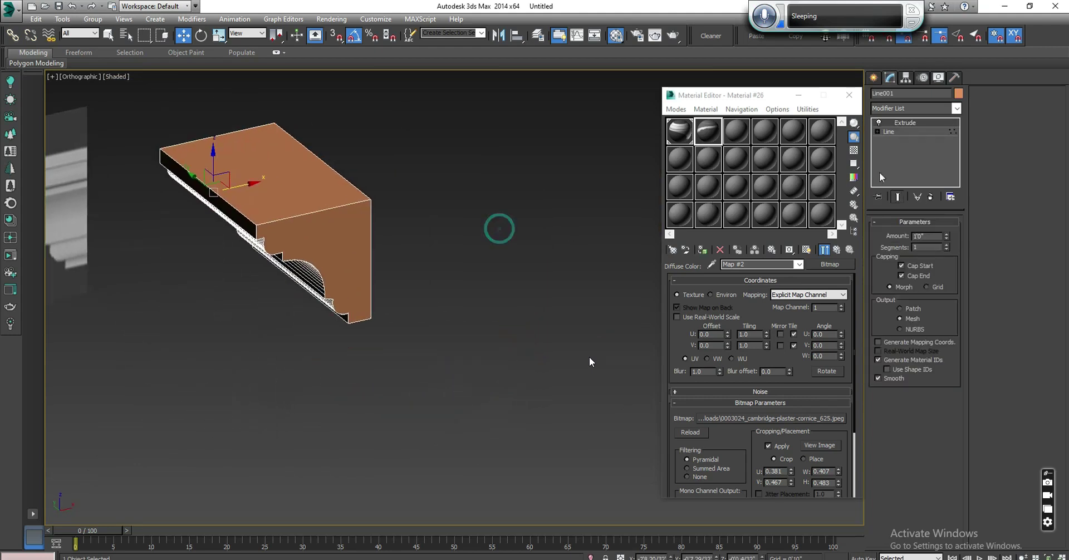
click(930, 197)
Draw a large rectangle spline on the ground plane.
click(874, 78)
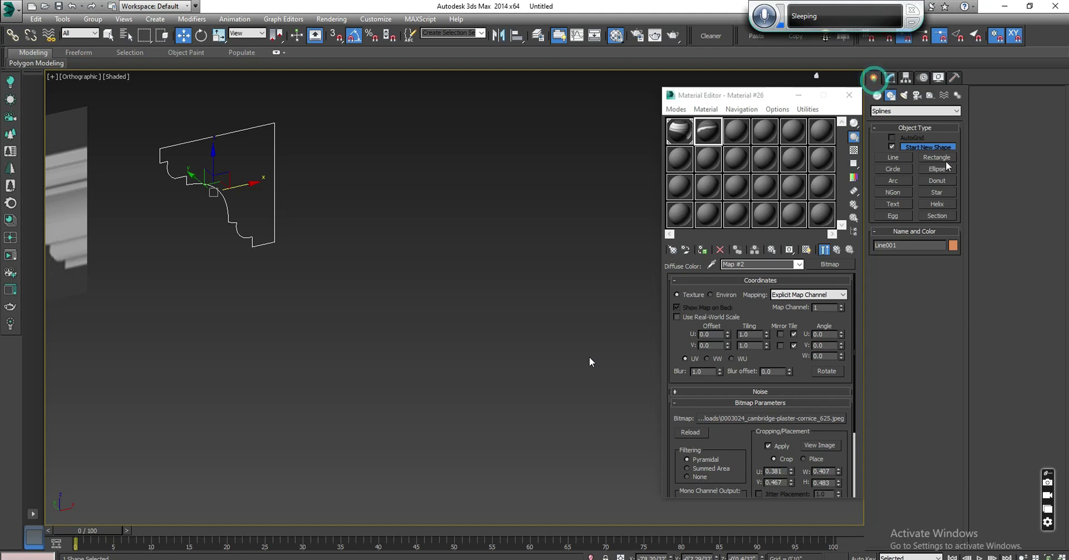
alt+middle_drag(538, 274, 346, 227)
drag(340, 217, 231, 516)
click(545, 256)
right_click(545, 256)
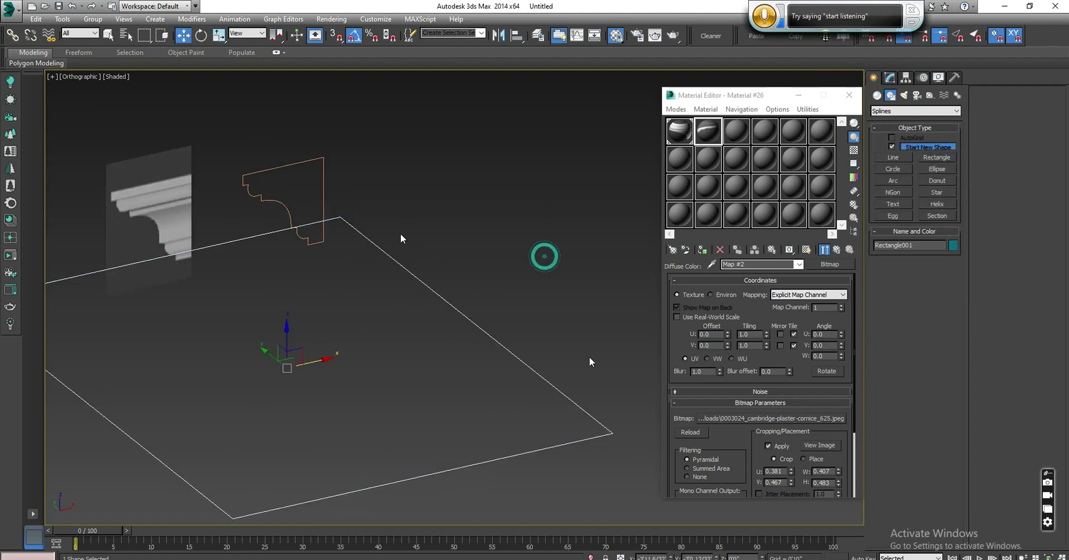
Open the rectangle's modifier list and search for the Sweep modifier.
click(891, 77)
click(914, 110)
text(sel)
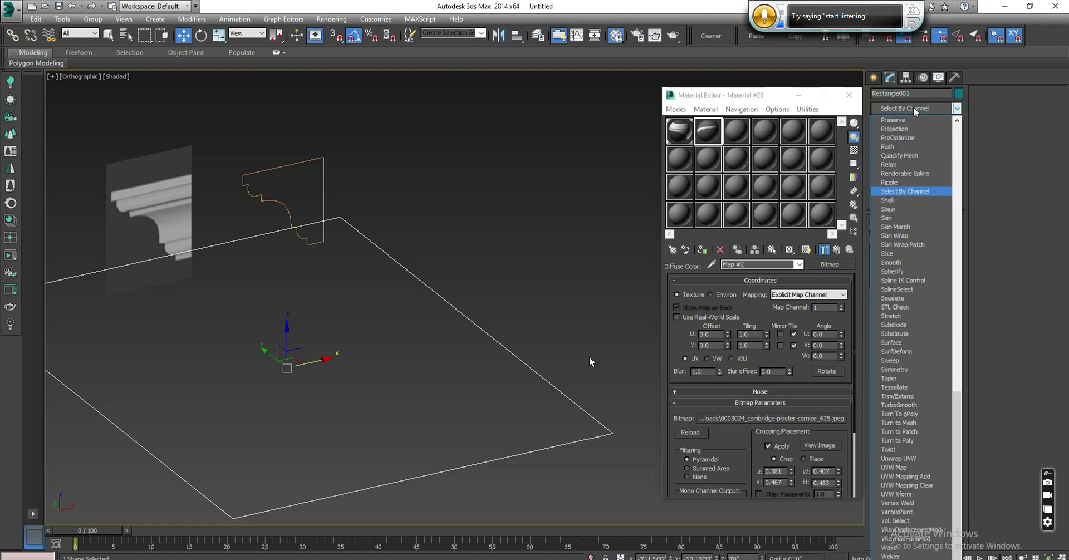
text(sw)
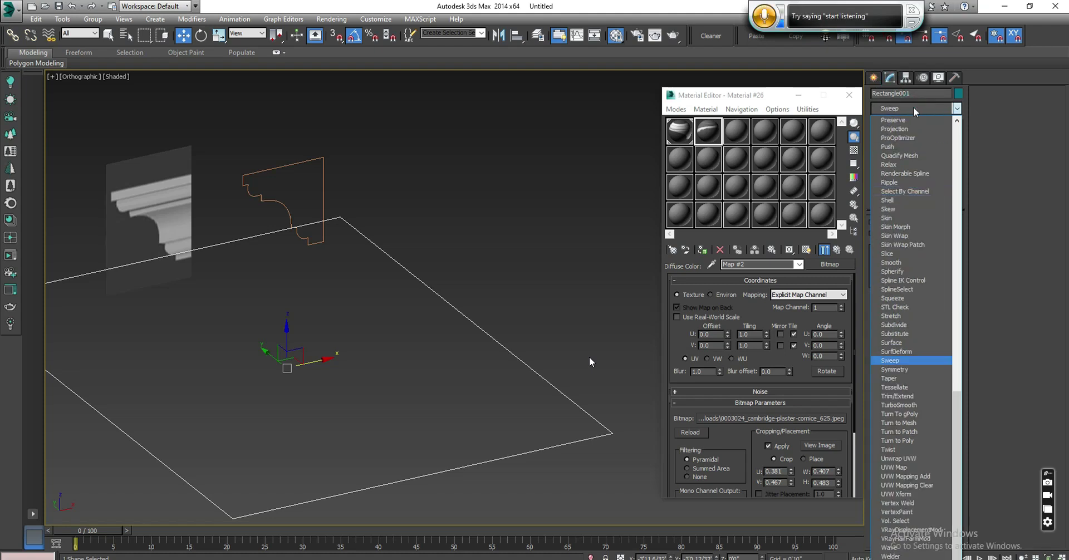
Apply Sweep to the rectangle with Line001 picked as the custom section.
key(Return)
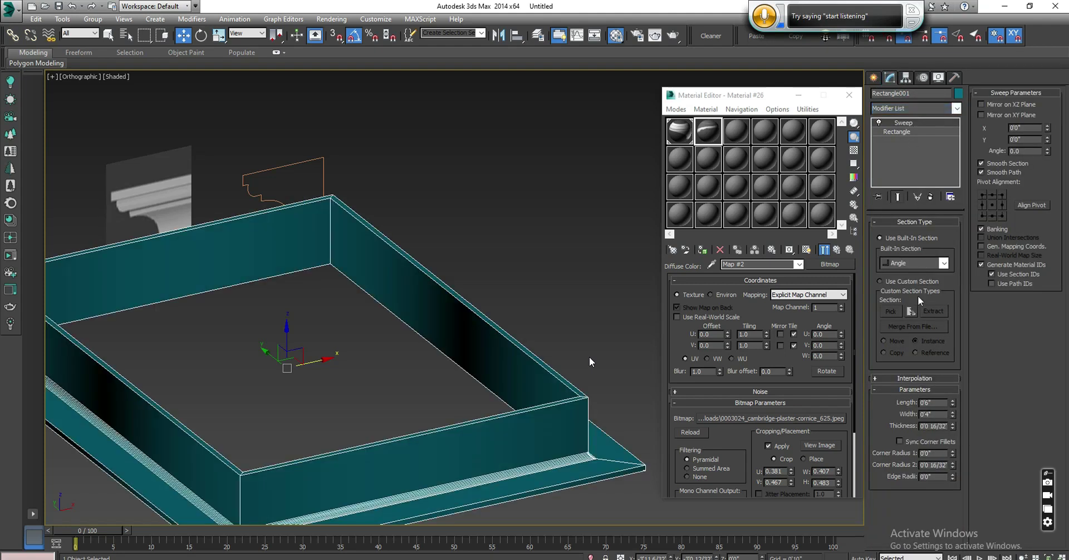
click(886, 281)
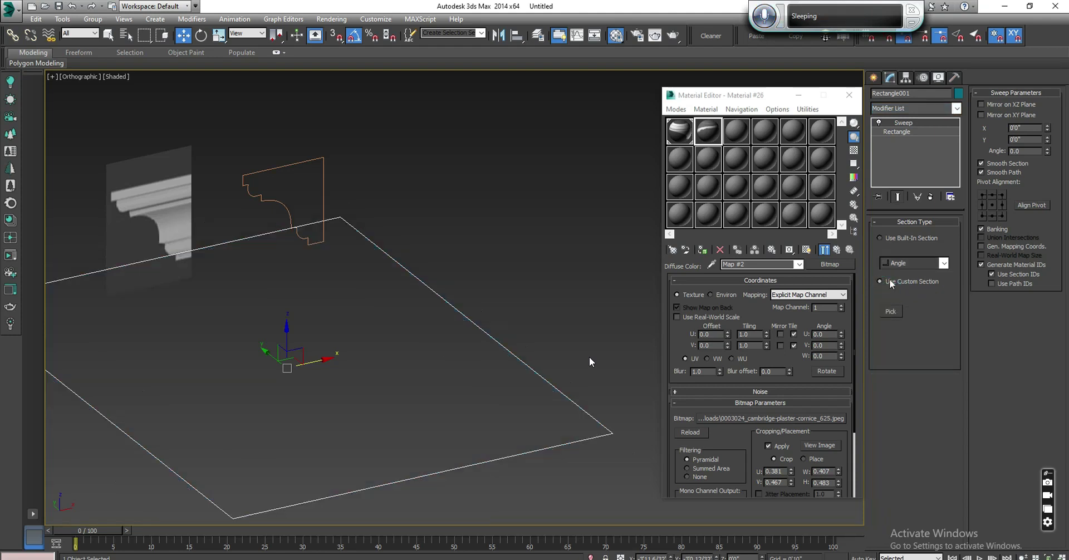
click(891, 313)
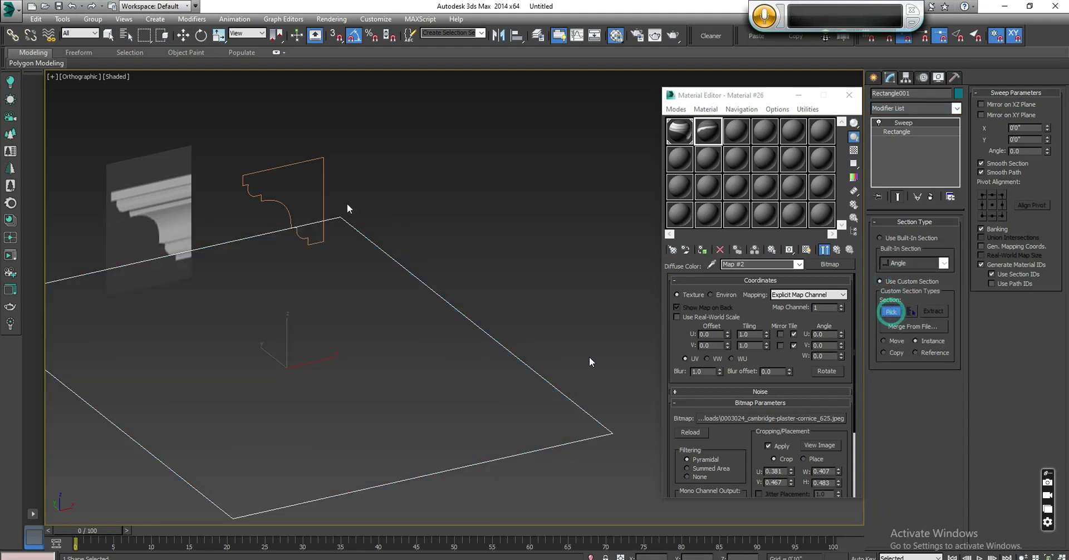
click(323, 177)
mouse_move(522, 316)
alt+middle_down()
mouse_move(443, 323)
mouse_move(513, 413)
mouse_move(511, 357)
mouse_move(676, 338)
alt+middle_up()
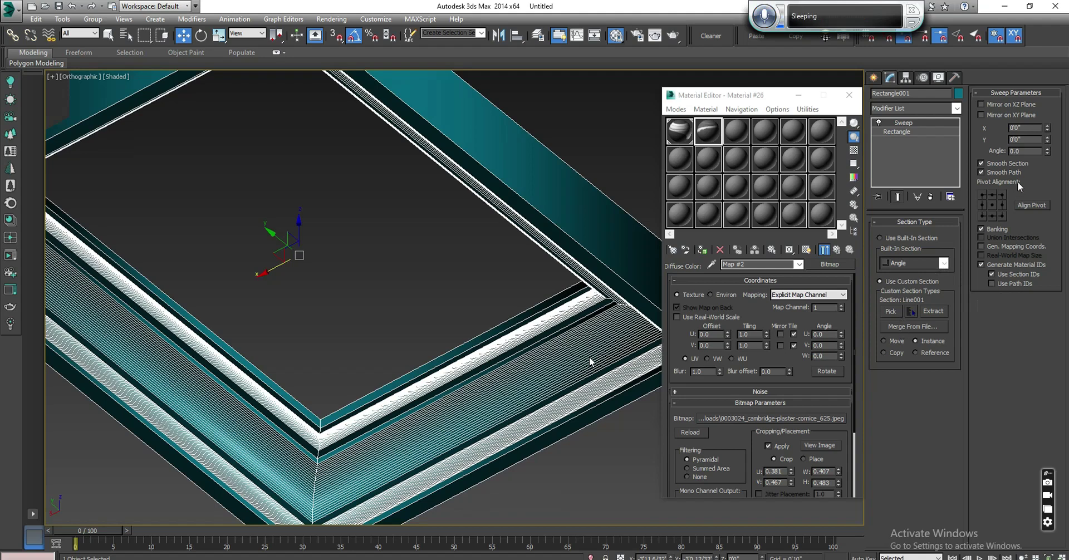
Change the sweep's pivot alignment and mirror the section on the XZ plane.
click(984, 195)
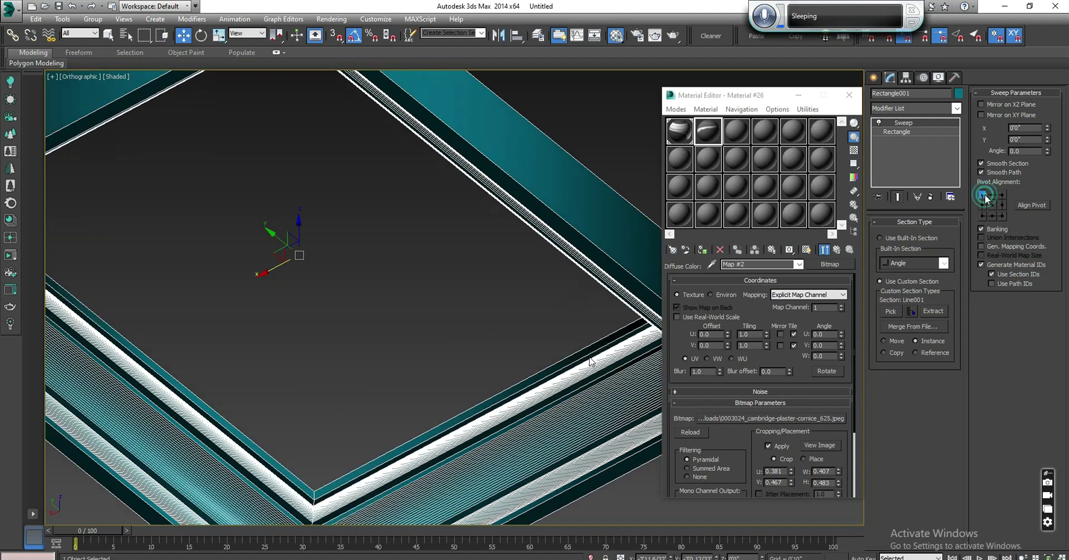
click(982, 105)
mouse_move(577, 357)
alt+middle_down()
mouse_move(523, 376)
mouse_move(496, 298)
alt+middle_up()
click(585, 172)
mouse_move(565, 334)
alt+middle_down()
mouse_move(474, 328)
mouse_move(563, 329)
mouse_move(616, 362)
mouse_move(605, 312)
alt+middle_up()
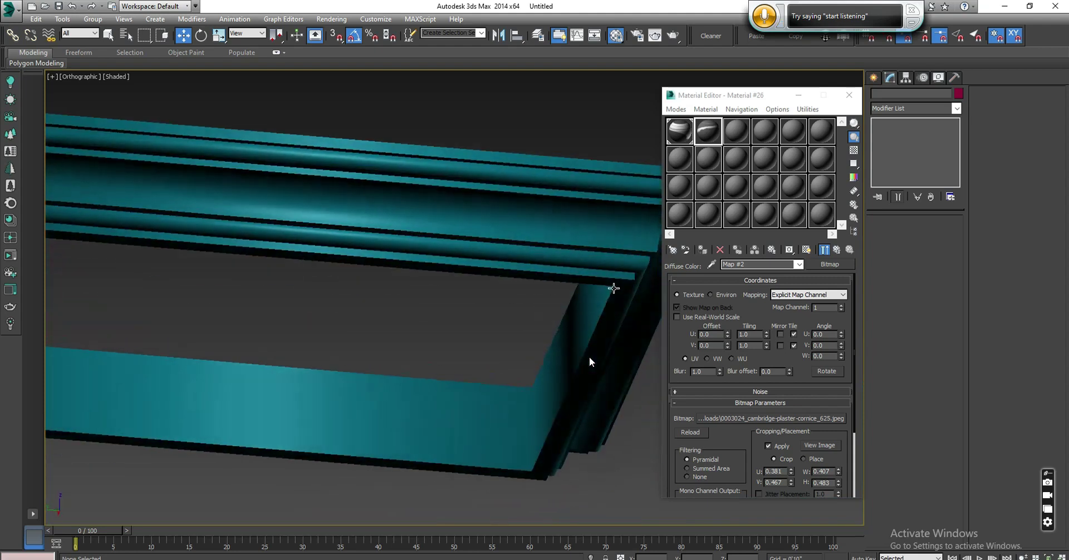
click(613, 287)
Swap the section mirroring from XZ to XY, then mirror it on both planes.
click(982, 105)
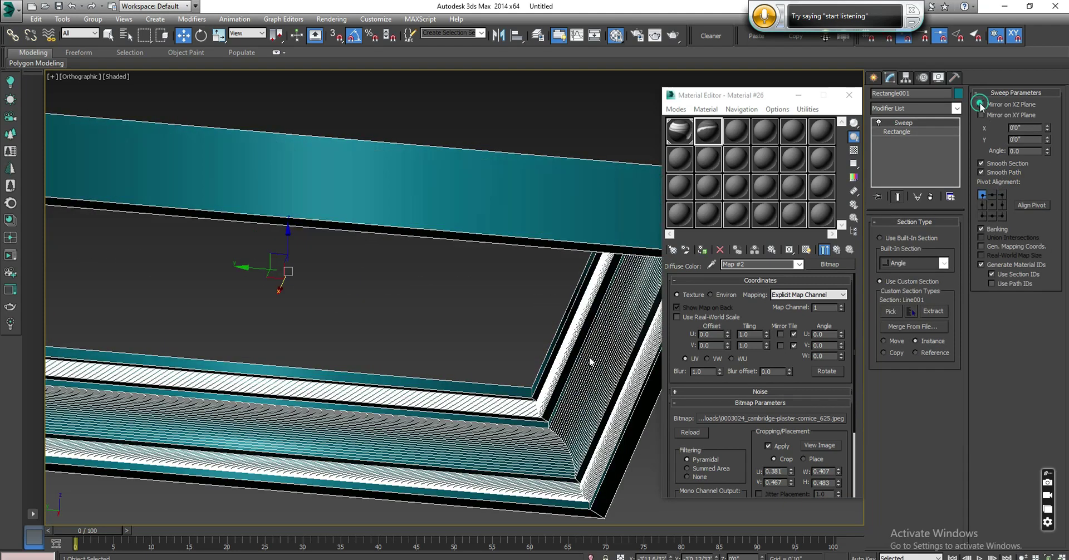
click(980, 115)
mouse_move(519, 390)
alt+middle_down()
mouse_move(593, 442)
mouse_move(778, 434)
alt+middle_up()
mouse_move(590, 362)
alt+middle_down()
mouse_move(399, 329)
mouse_move(455, 328)
alt+middle_up()
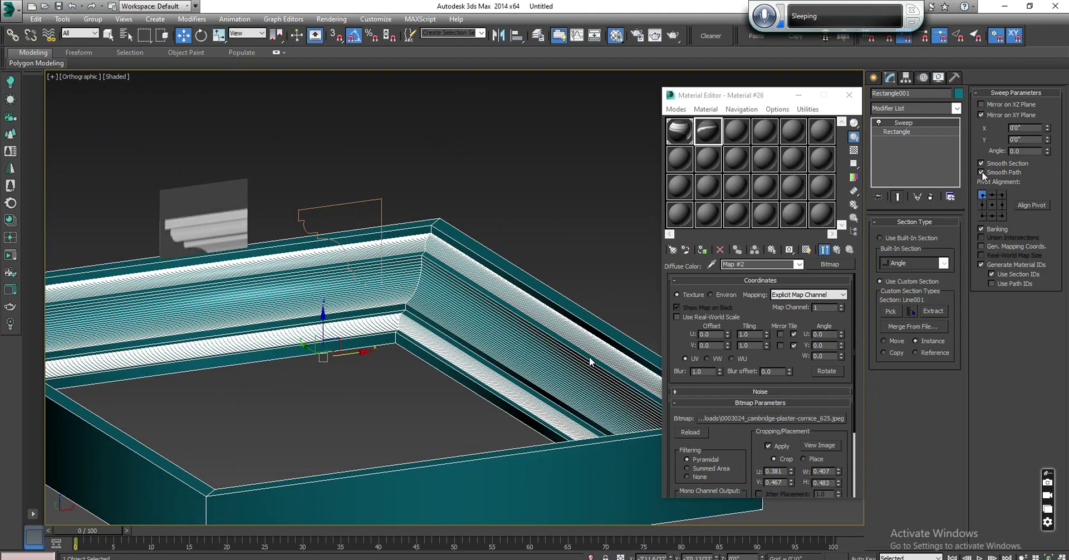
click(982, 104)
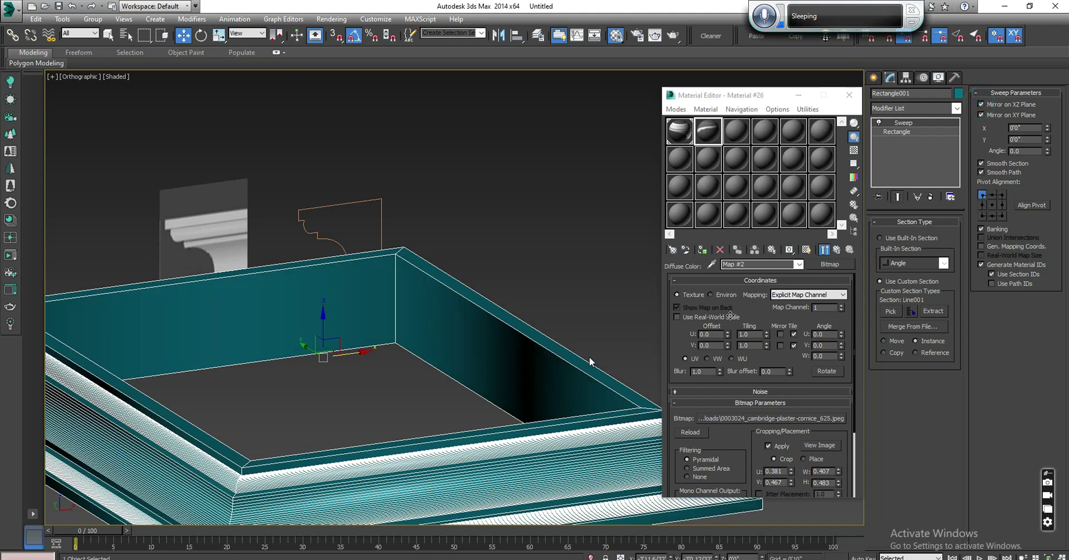
Try several pivot alignment positions, settle on bottom-left, and turn off Banking.
click(992, 195)
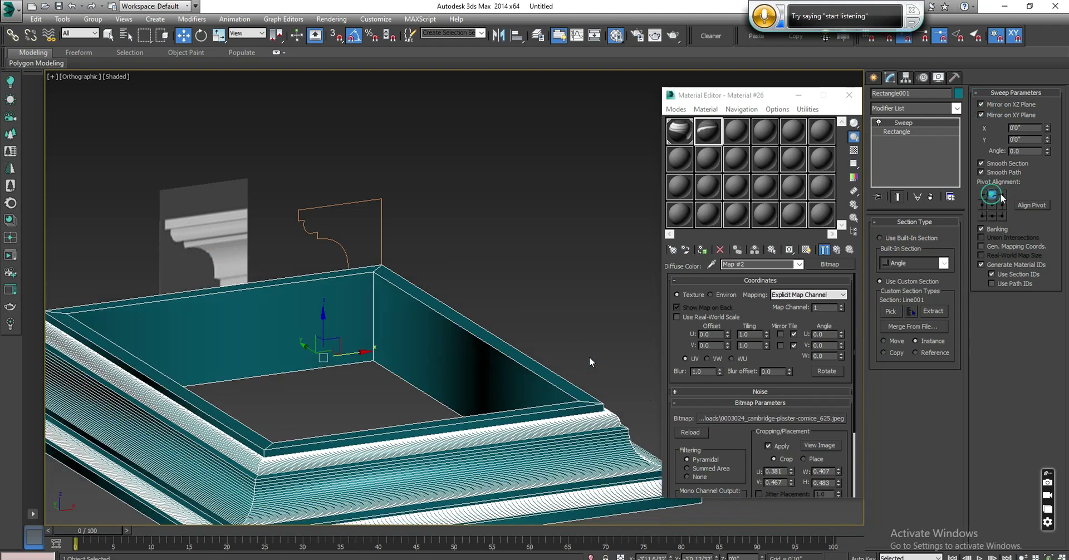
click(1002, 194)
click(1003, 205)
click(1002, 216)
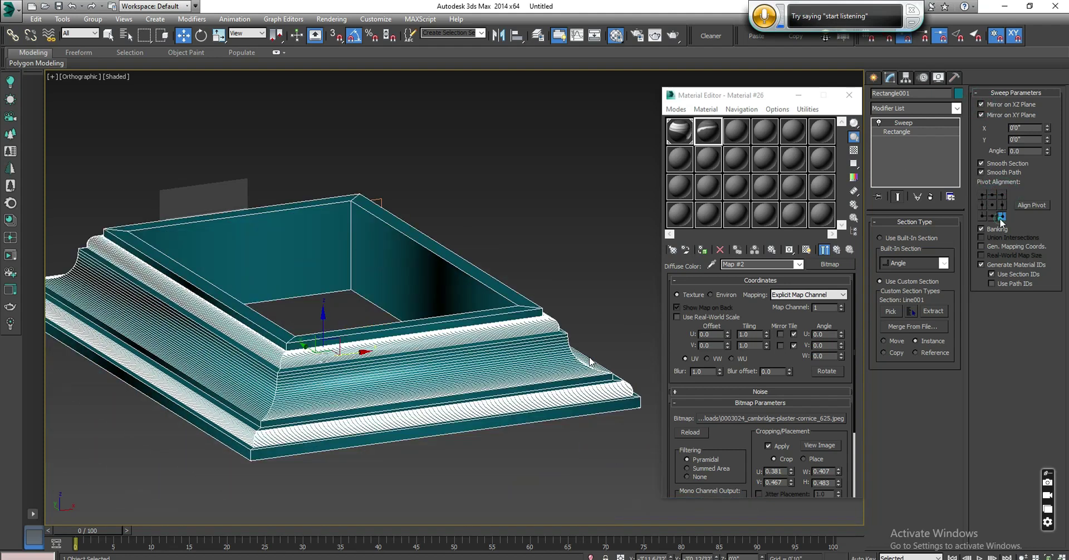
click(983, 216)
click(981, 229)
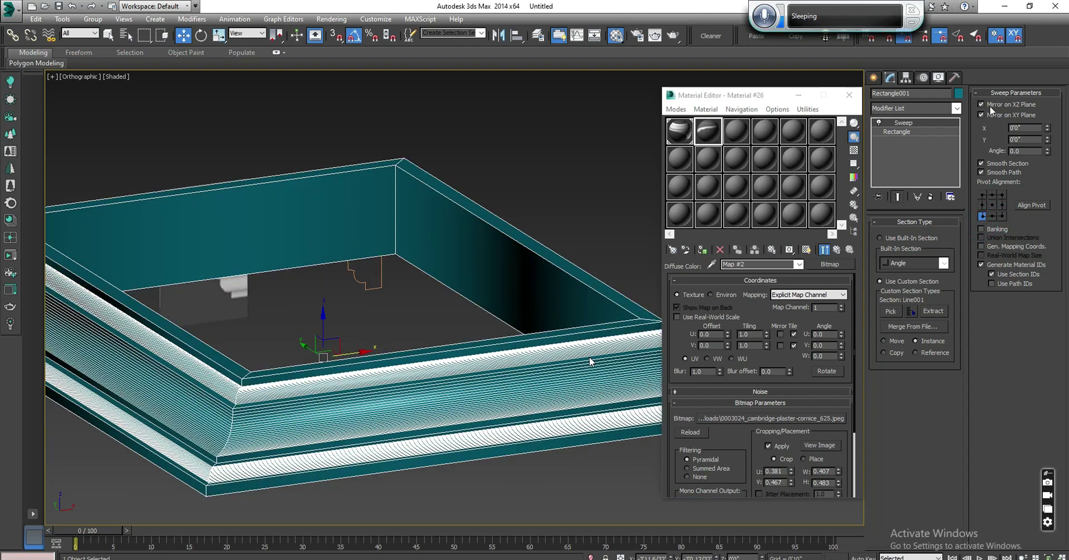
Turn off both XZ and XY mirroring to flip the moulding's orientation.
click(981, 104)
click(982, 115)
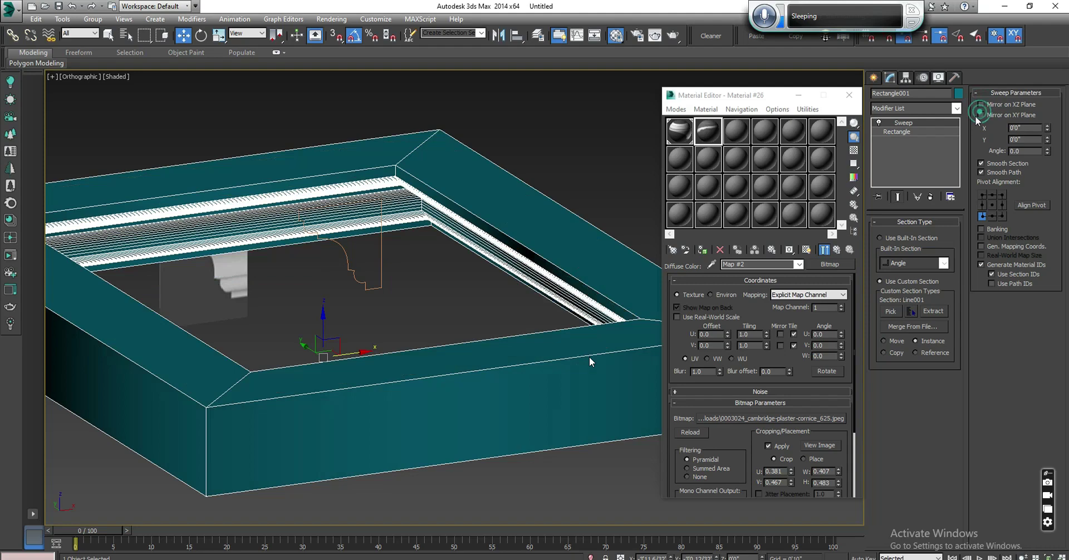
mouse_move(499, 310)
alt+middle_down()
mouse_move(592, 251)
mouse_move(502, 223)
alt+middle_up()
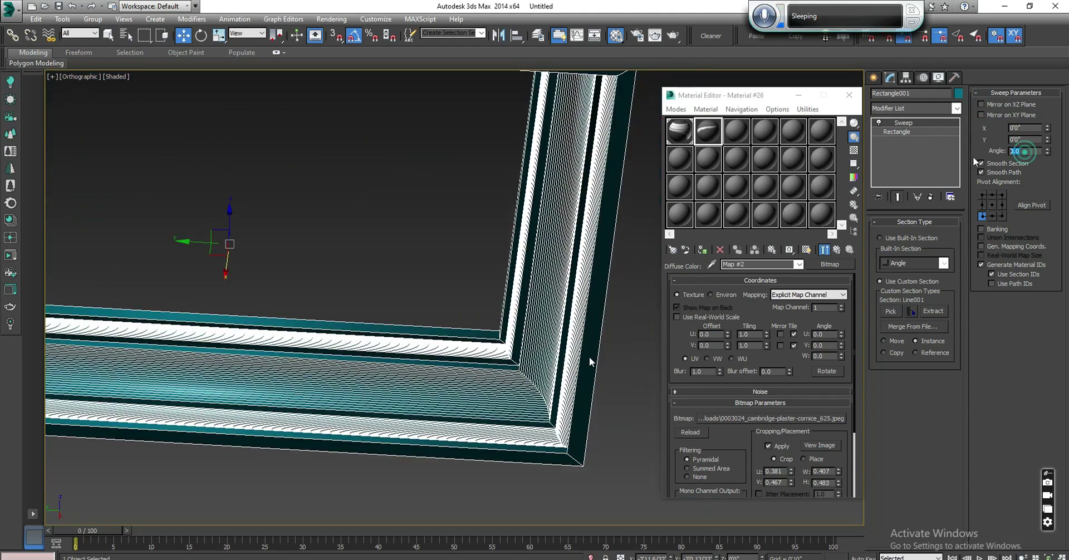
Set the sweep angle to 180° and mirror the section on the XY plane only.
text(180)
key(Return)
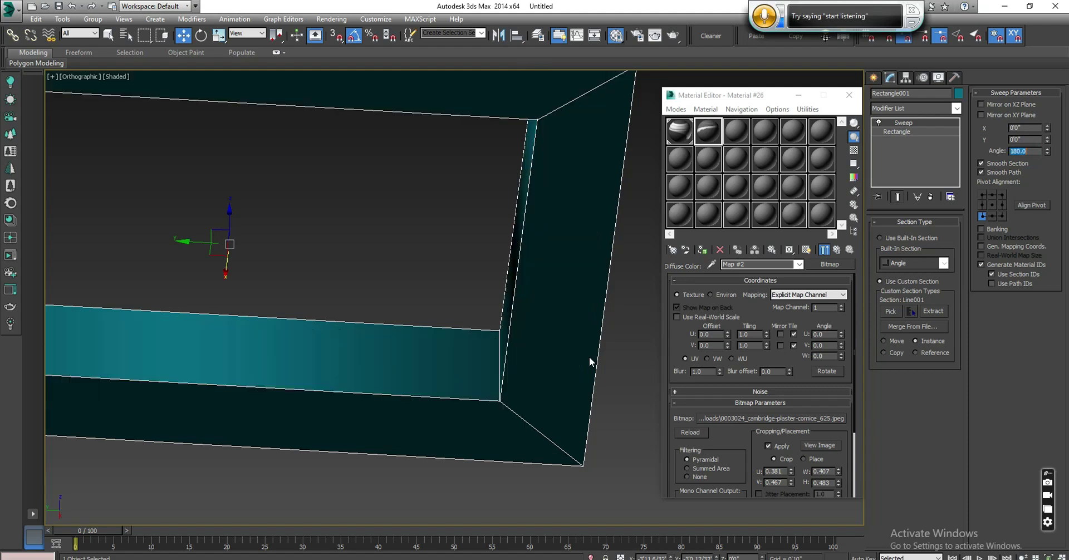
mouse_move(549, 236)
alt+middle_down()
mouse_move(518, 299)
mouse_move(872, 209)
alt+middle_up()
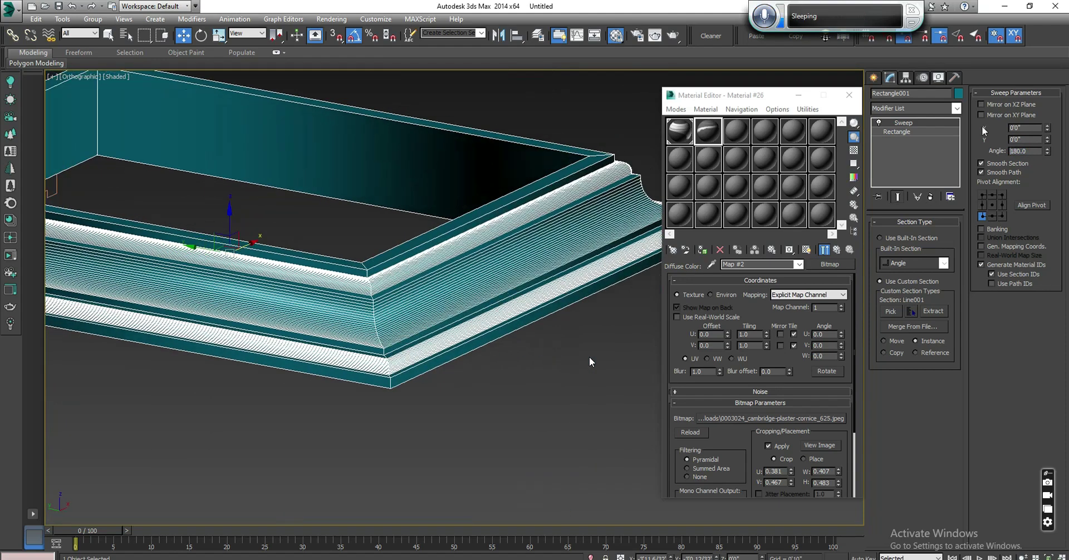
click(981, 104)
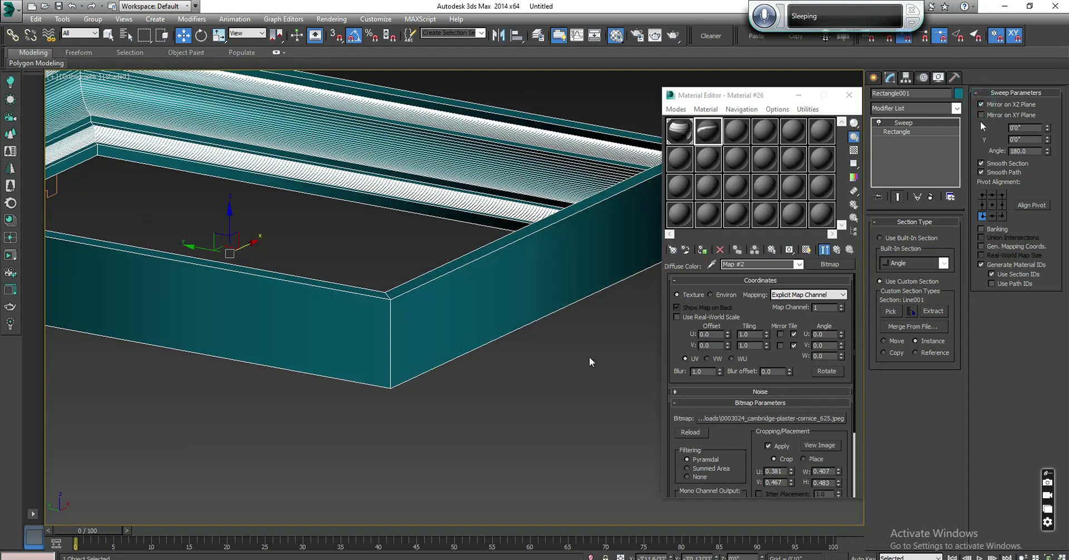
click(981, 114)
click(981, 104)
mouse_move(518, 308)
alt+middle_down()
mouse_move(409, 286)
mouse_move(499, 317)
alt+middle_up()
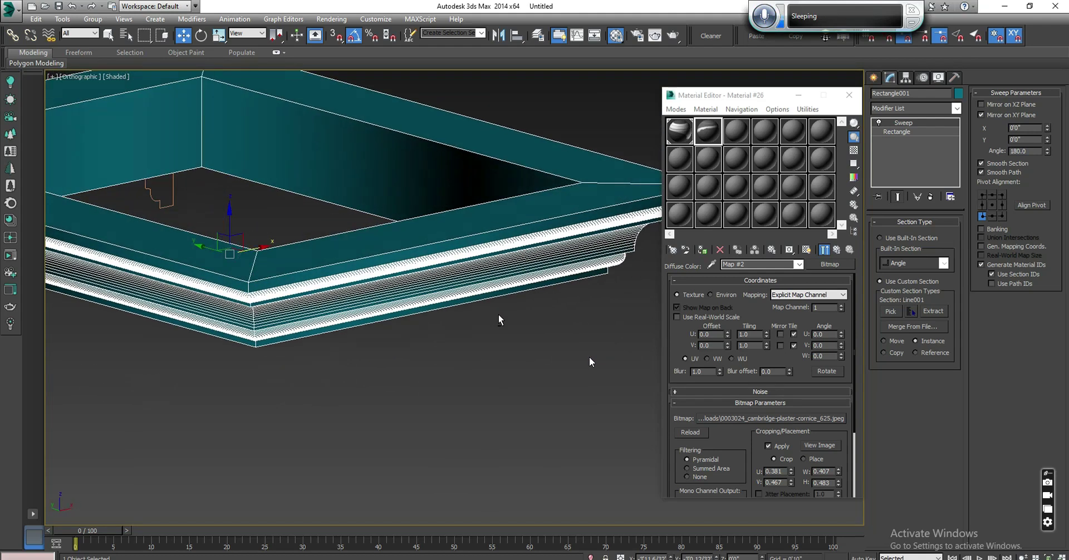